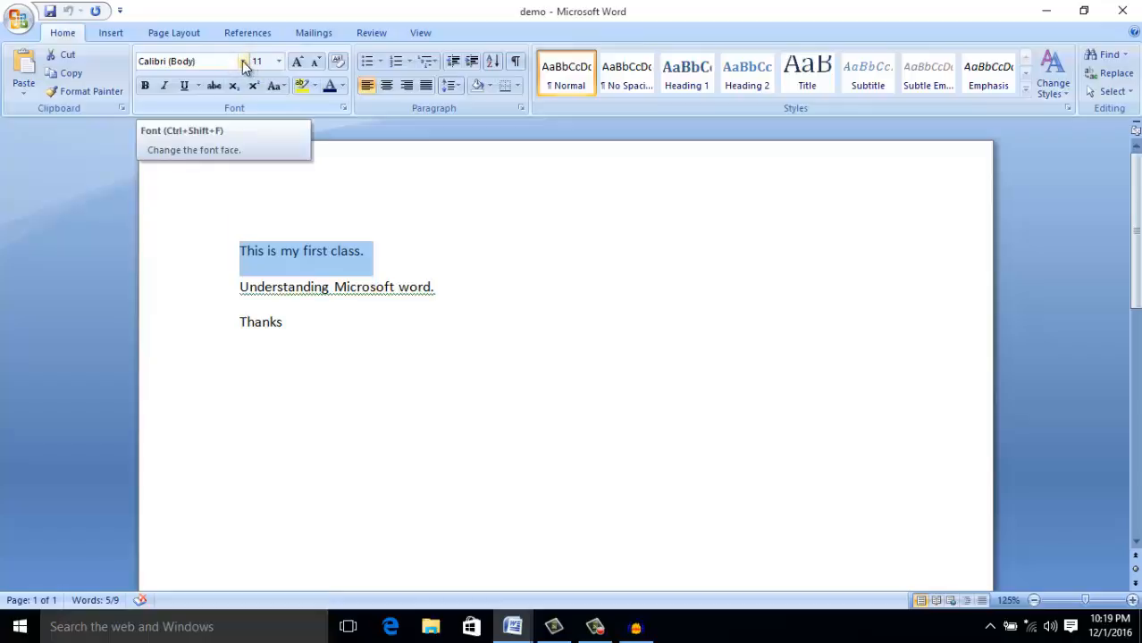
Change the font of the line "This is my first class." to Algerian
{"action": "left_click", "coordinate": [243, 63]}
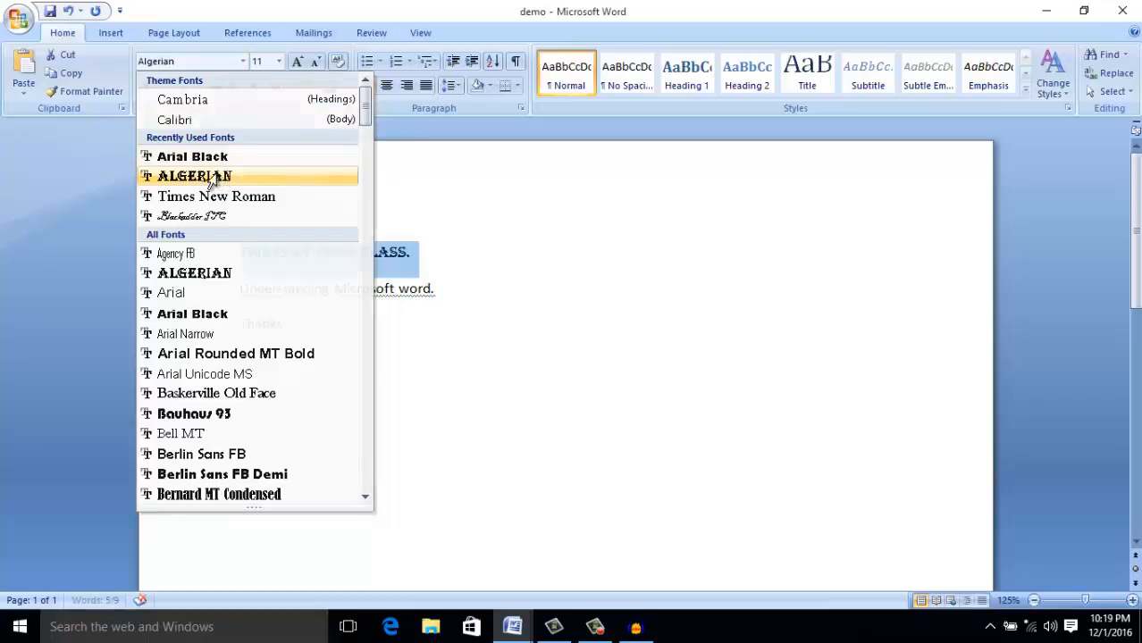
{"action": "left_click", "coordinate": [214, 178]}
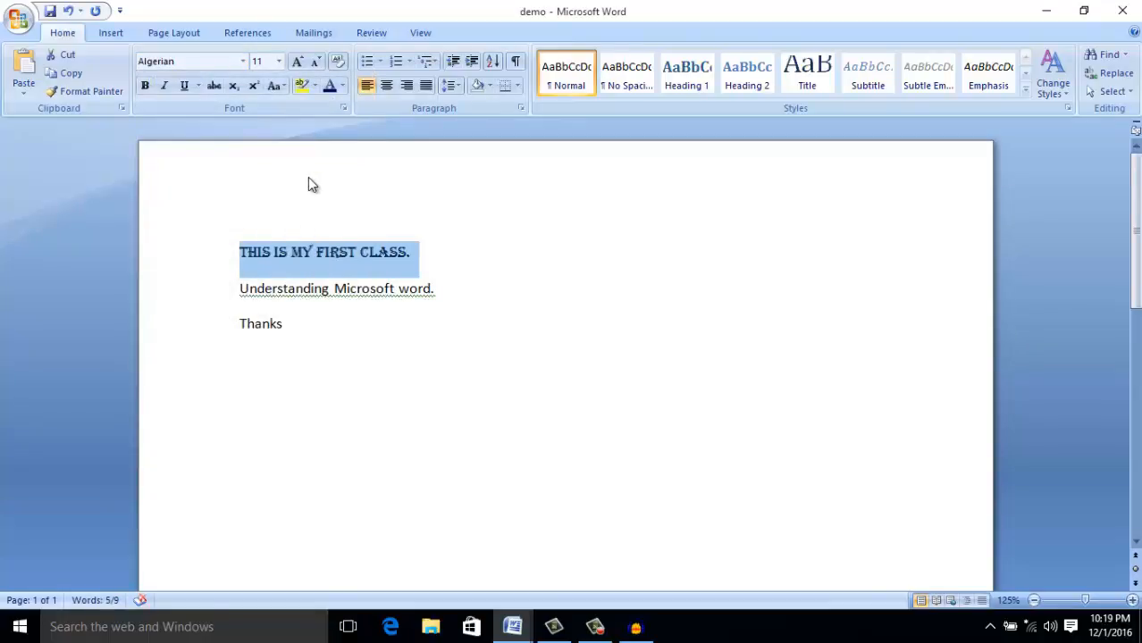
{"action": "left_click", "coordinate": [414, 237]}
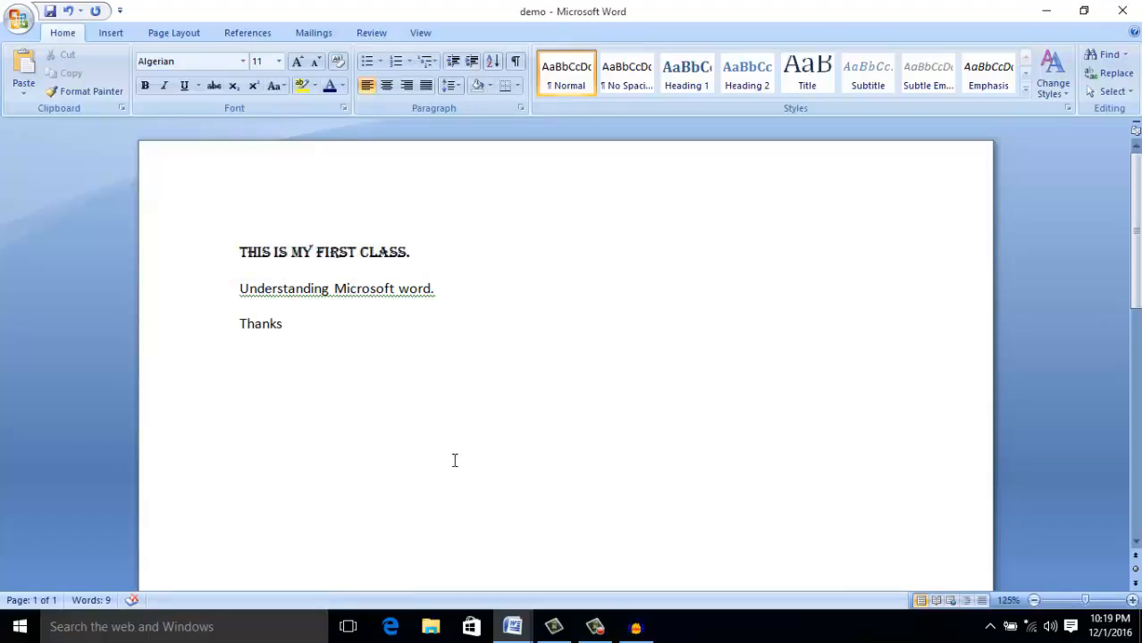
Check the Chapter 2 topics in the MS_WORD document and set the demo document's first line to font size 18
{"action": "mouse_move", "coordinate": [524, 625]}
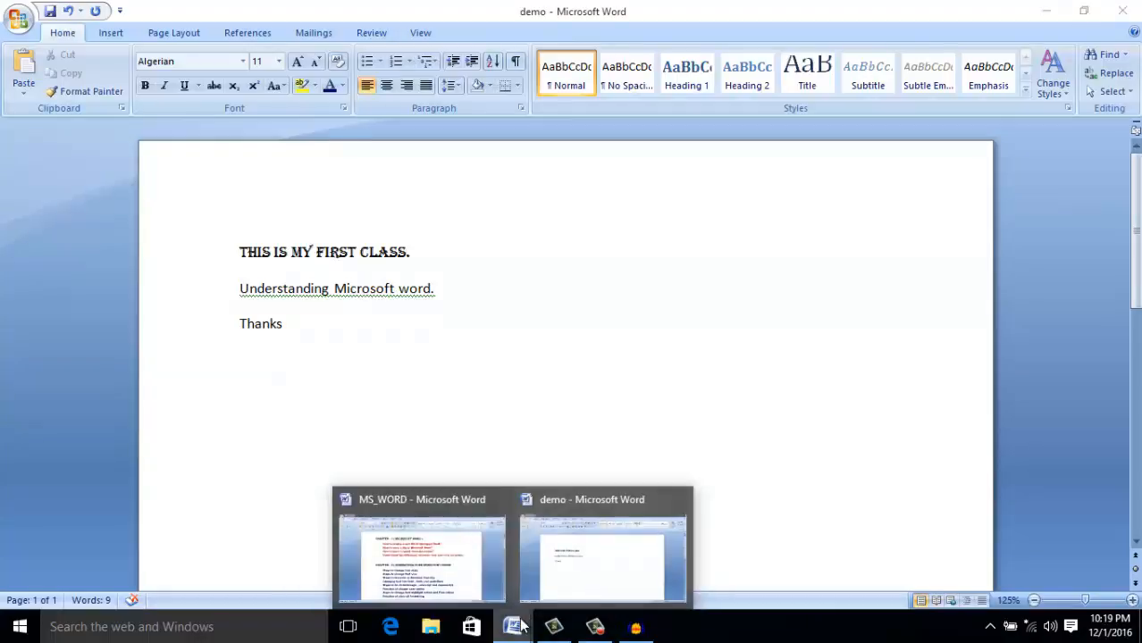
{"action": "left_click", "coordinate": [428, 576]}
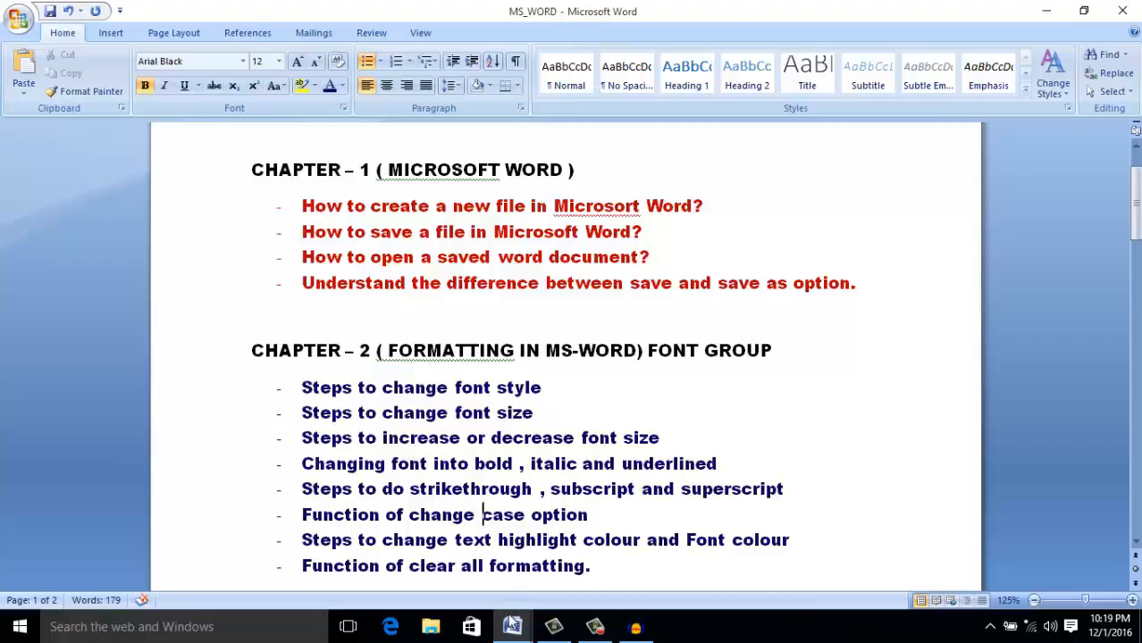
{"action": "mouse_move", "coordinate": [512, 625]}
{"action": "left_click", "coordinate": [588, 559]}
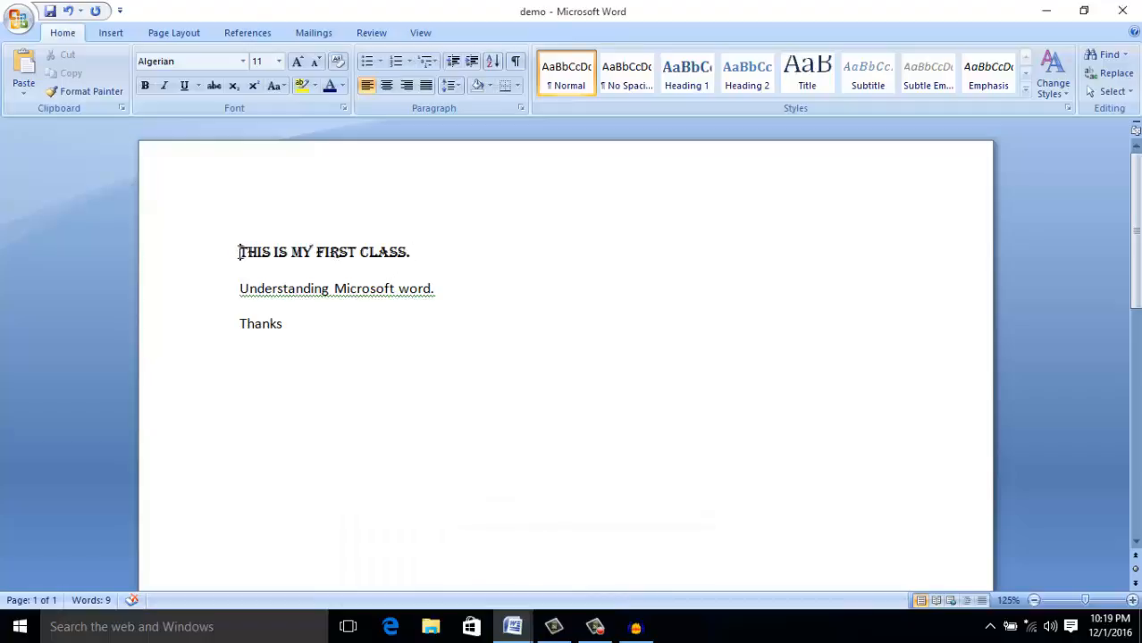
{"action": "left_click_drag", "start_coordinate": [239, 252], "coordinate": [413, 254]}
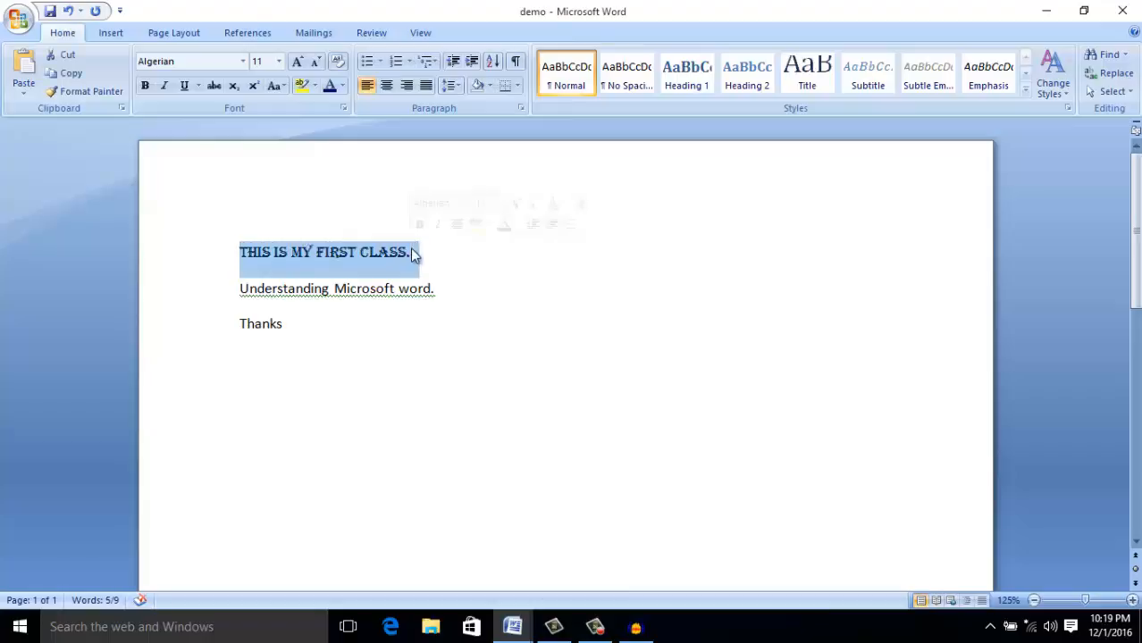
{"action": "left_click", "coordinate": [278, 62]}
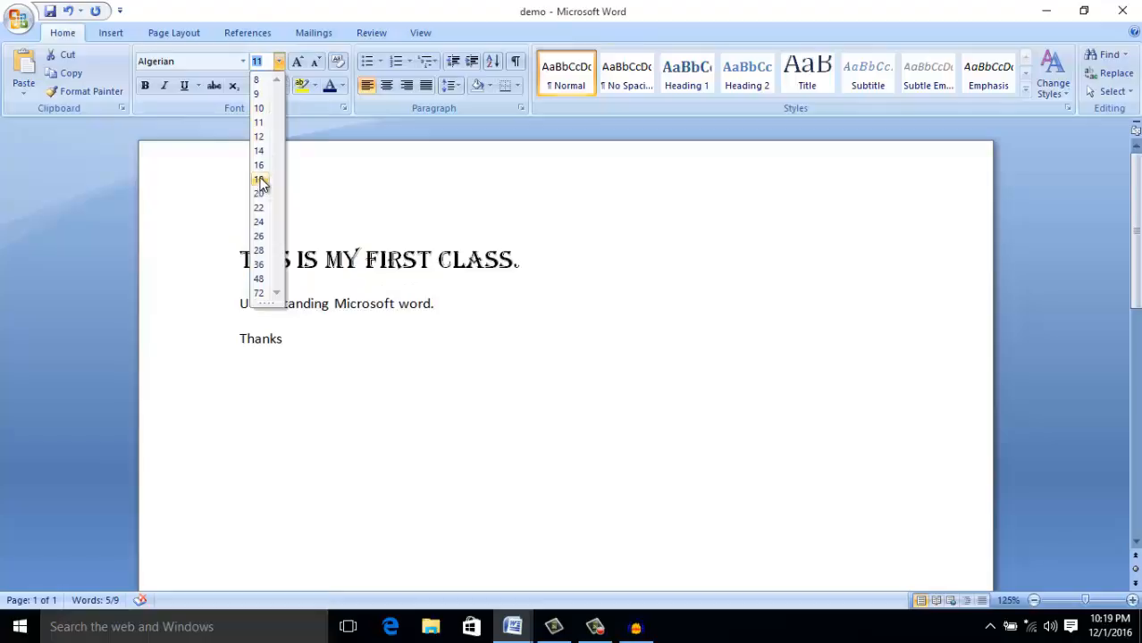
{"action": "left_click", "coordinate": [260, 180]}
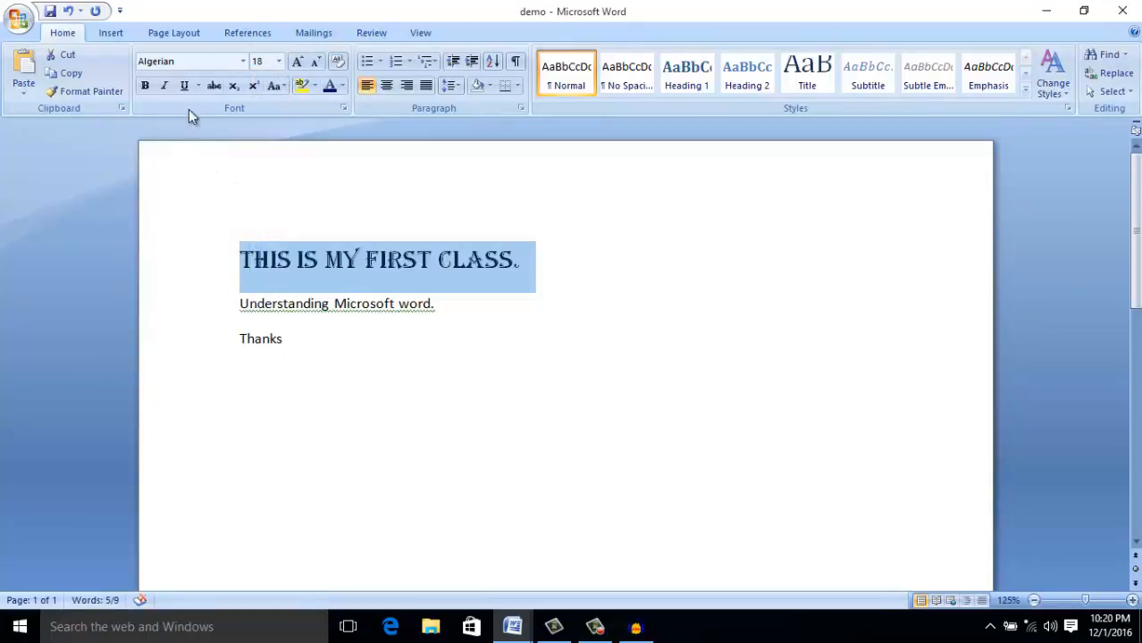
{"action": "left_click", "coordinate": [408, 351]}
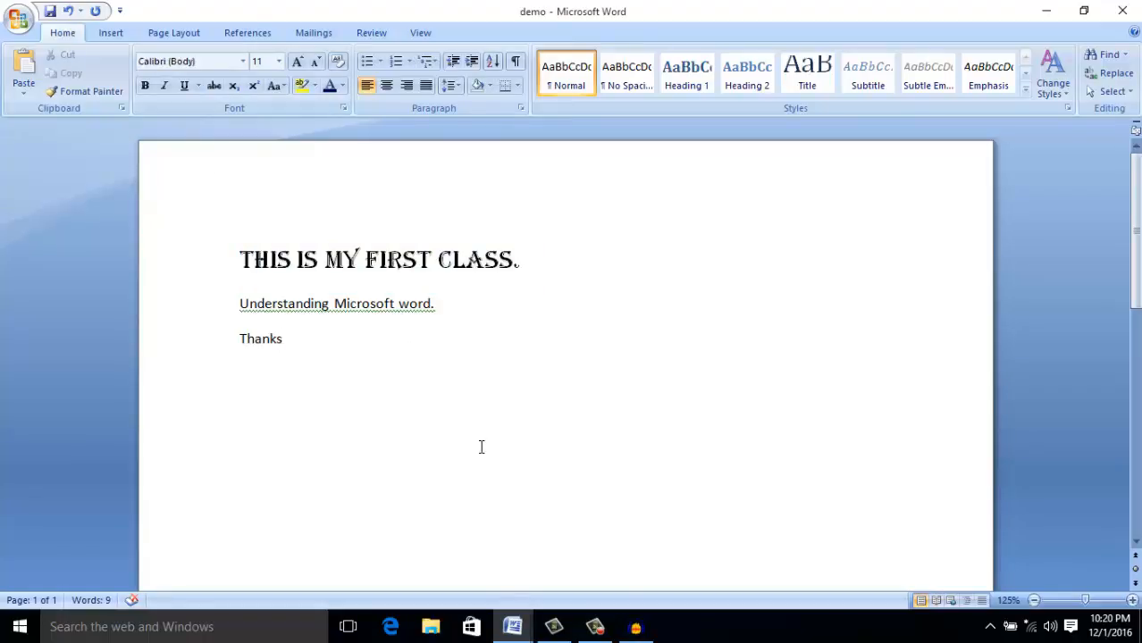
Recheck the MS_WORD topic list and grow the demo line "Understanding Microsoft word." stepwise to font size 36
{"action": "mouse_move", "coordinate": [512, 627]}
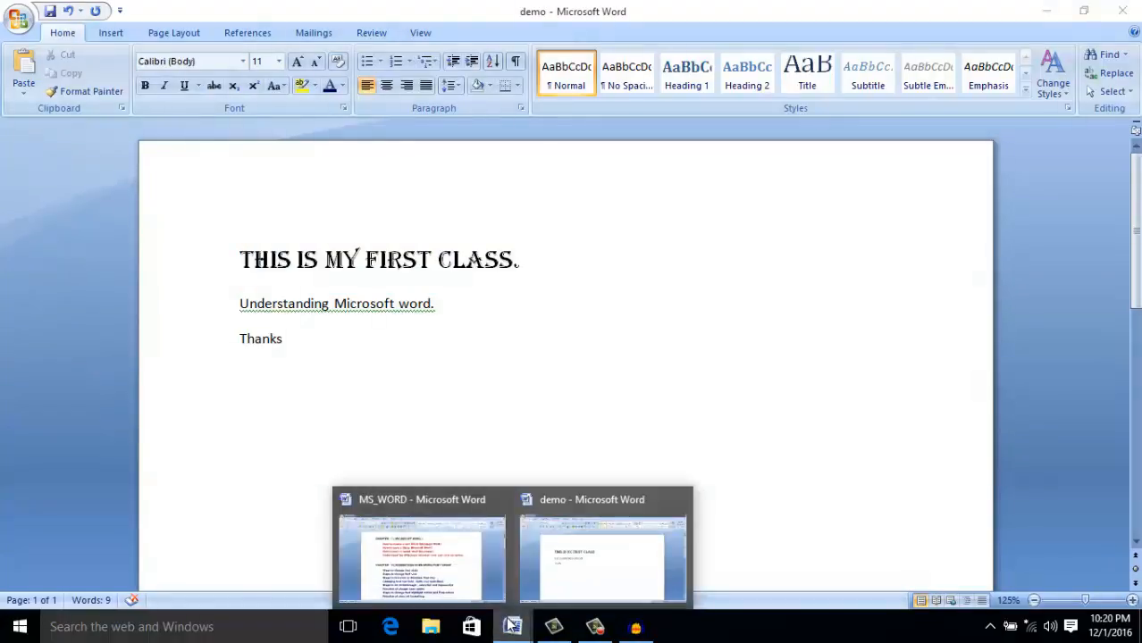
{"action": "left_click", "coordinate": [473, 549]}
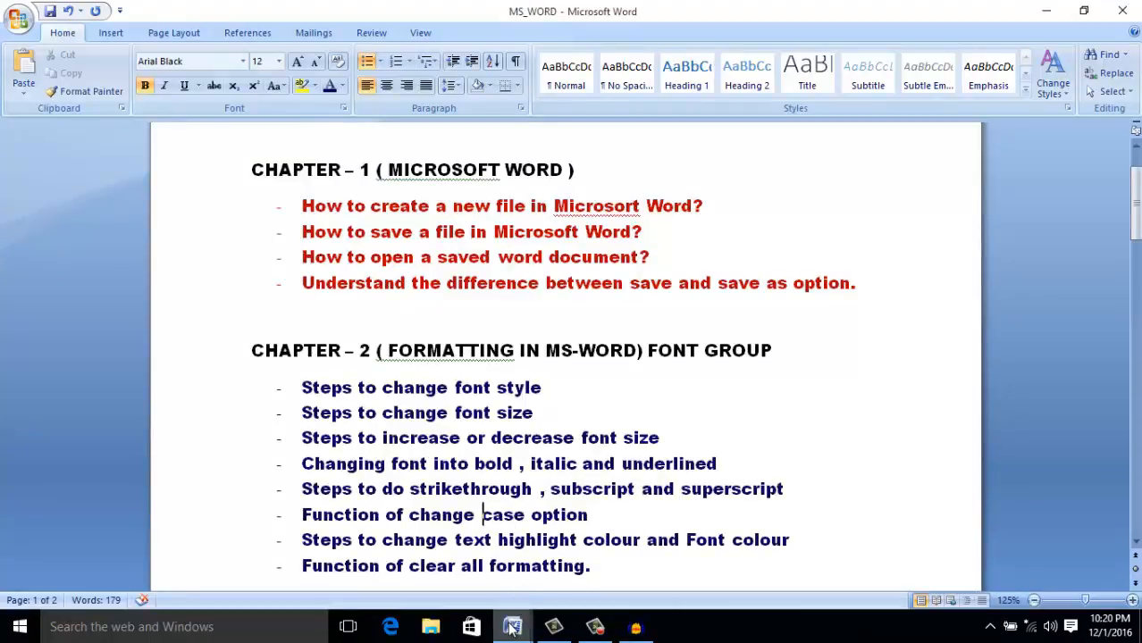
{"action": "mouse_move", "coordinate": [513, 628]}
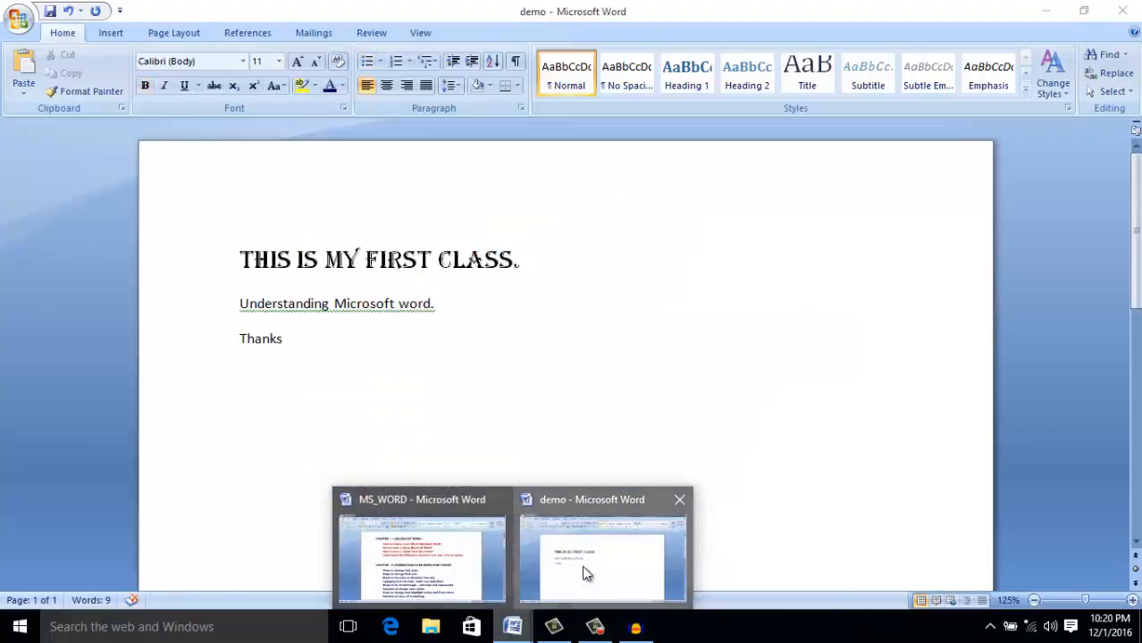
{"action": "left_click", "coordinate": [582, 577]}
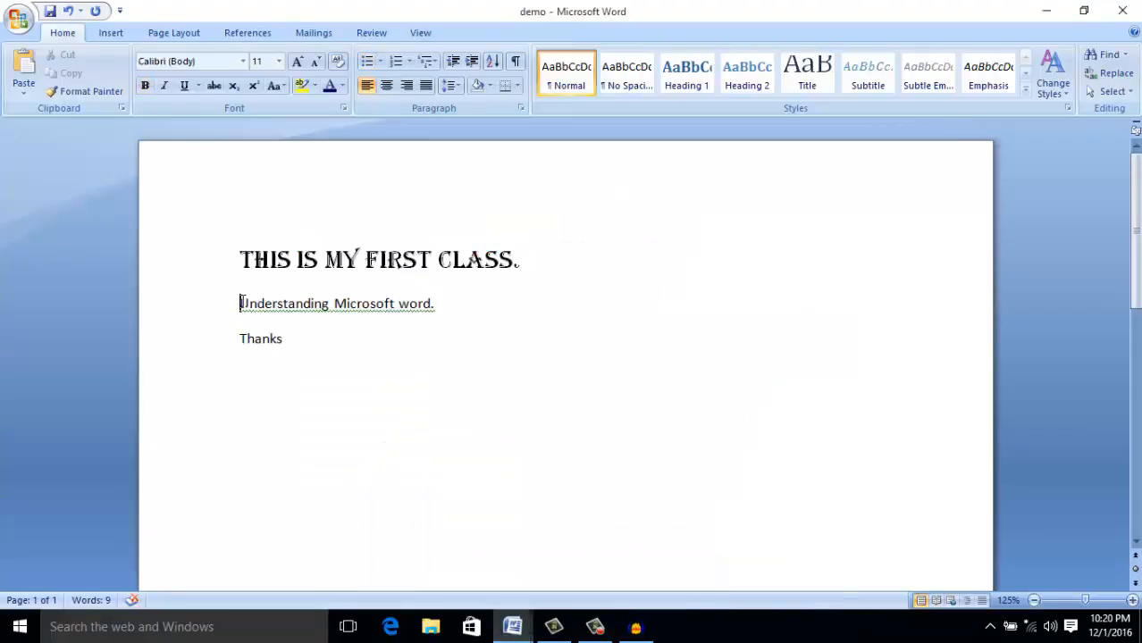
{"action": "left_click_drag", "start_coordinate": [241, 304], "coordinate": [441, 304]}
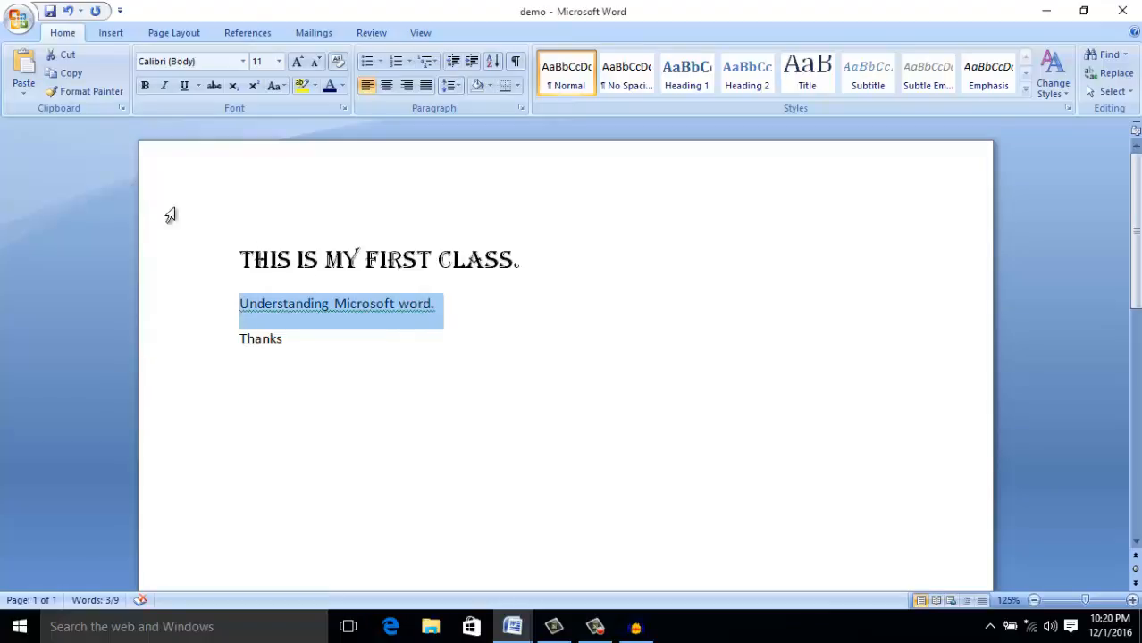
{"action": "left_click", "coordinate": [298, 63]}
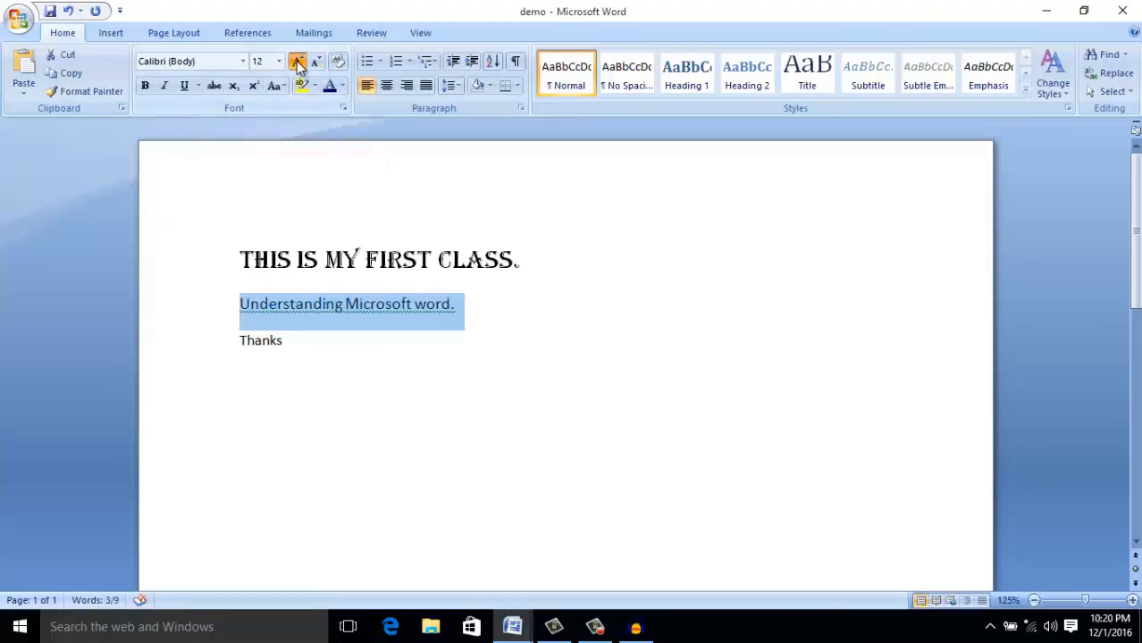
{"action": "left_click", "coordinate": [297, 62]}
{"action": "left_click", "coordinate": [297, 63]}
{"action": "left_click", "coordinate": [298, 62]}
{"action": "left_click", "coordinate": [297, 62]}
{"action": "left_click", "coordinate": [298, 63]}
{"action": "left_click", "coordinate": [297, 62]}
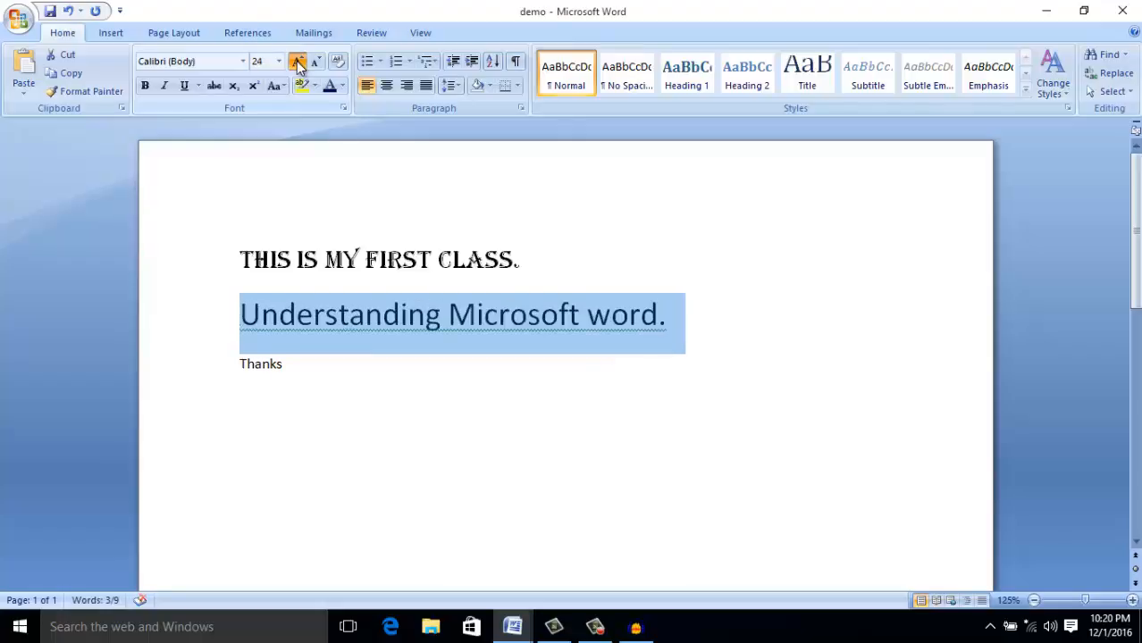
{"action": "left_click", "coordinate": [297, 62]}
{"action": "left_click", "coordinate": [298, 63]}
{"action": "left_click", "coordinate": [298, 63]}
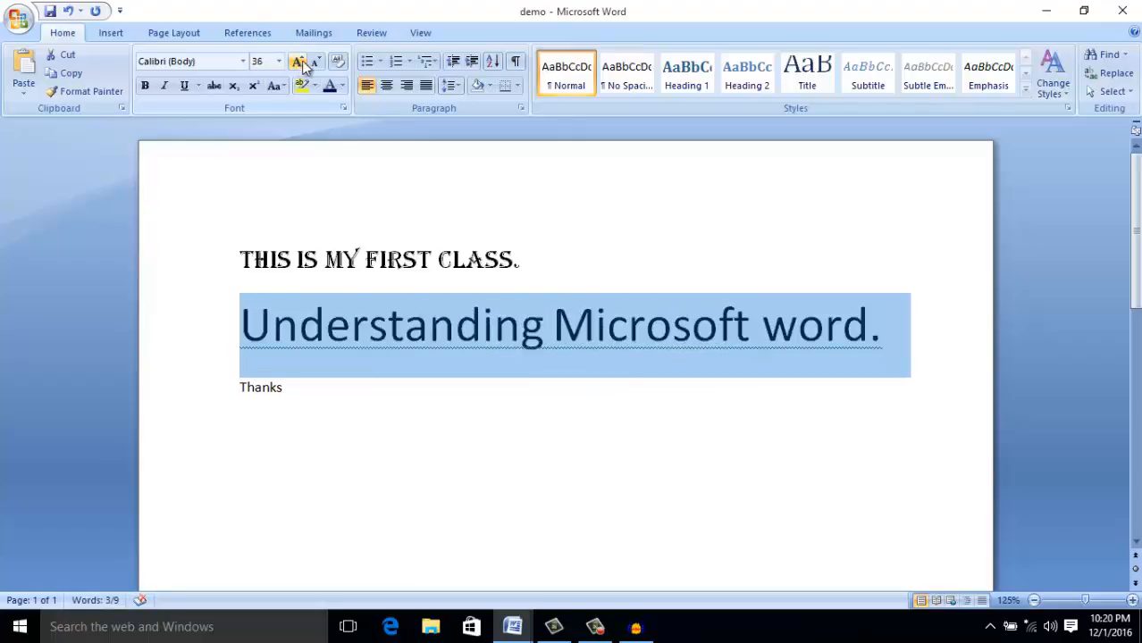
Shrink the line "Understanding Microsoft word." stepwise to font size 22
{"action": "left_click", "coordinate": [315, 65]}
{"action": "left_click", "coordinate": [316, 64]}
{"action": "left_click", "coordinate": [315, 65]}
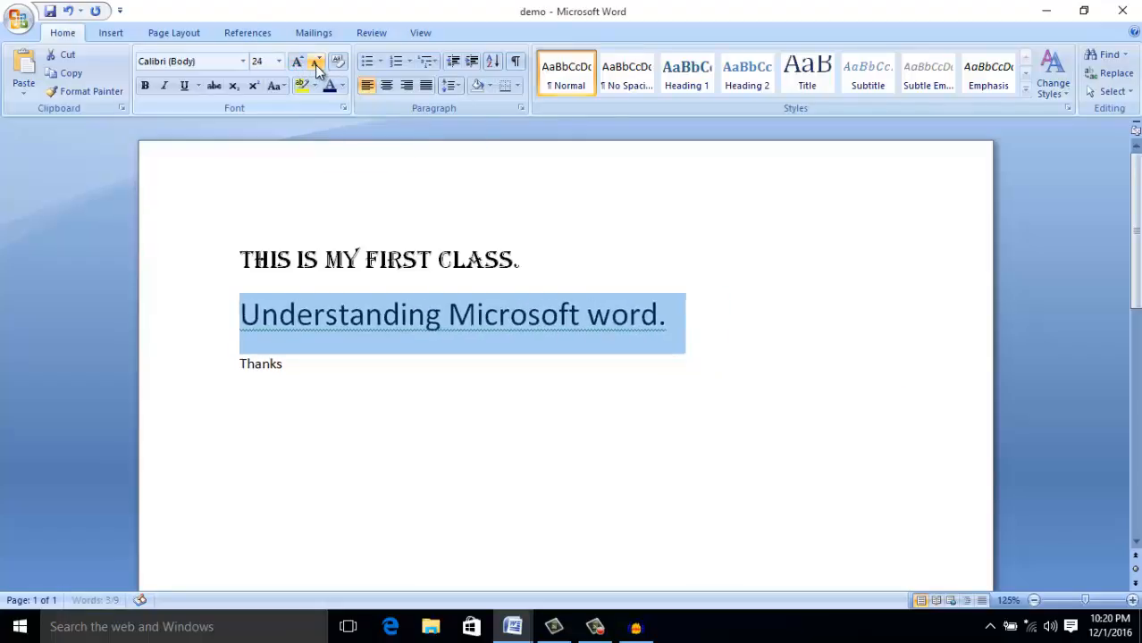
{"action": "left_click", "coordinate": [315, 65]}
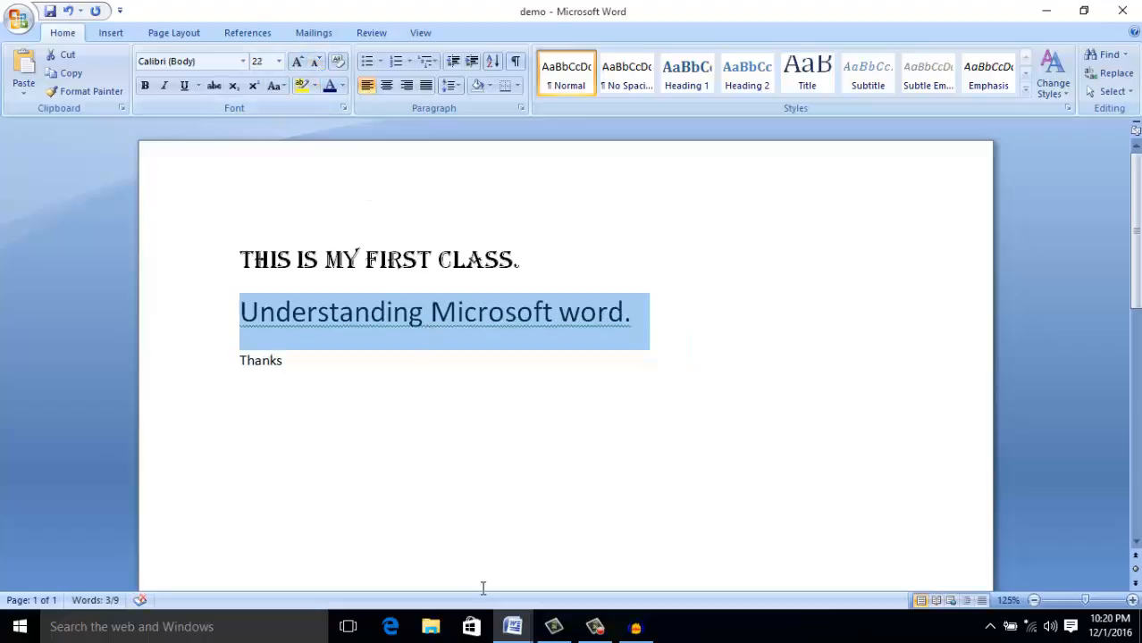
Consult the MS_WORD topic list and make the demo line "Understanding Microsoft word." bold, italic and underlined
{"action": "left_click", "coordinate": [512, 626]}
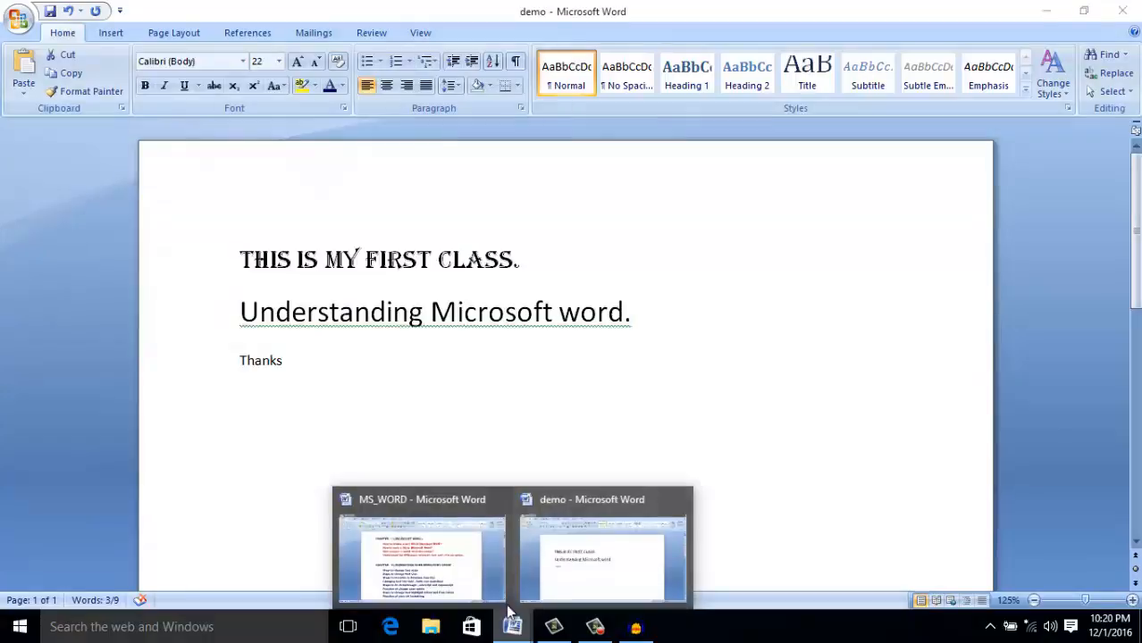
{"action": "left_click", "coordinate": [466, 575]}
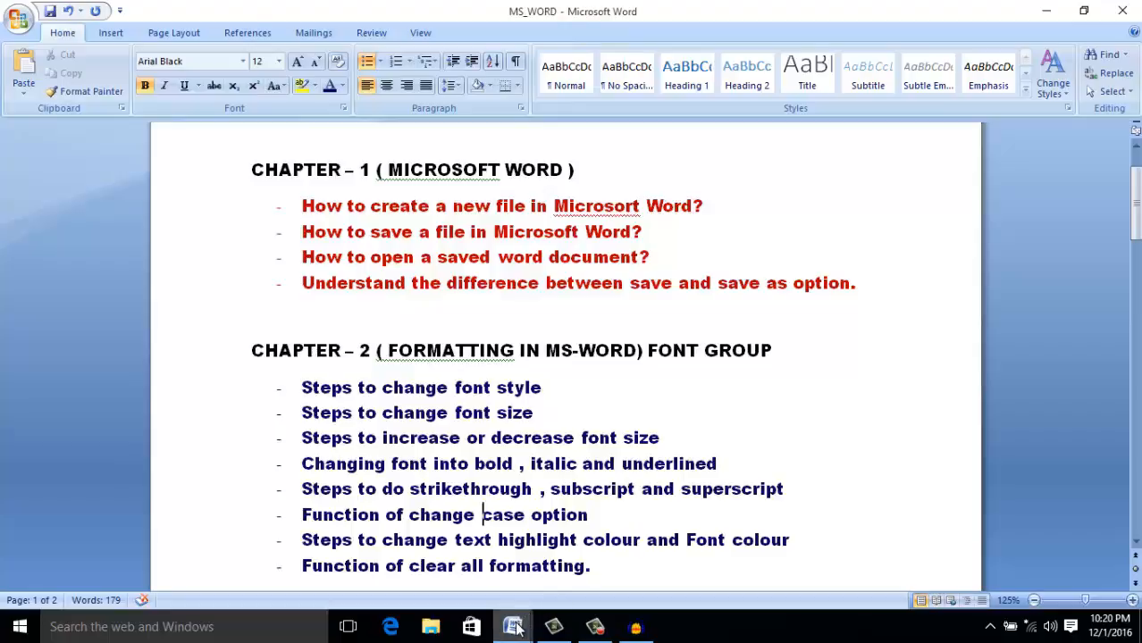
{"action": "mouse_move", "coordinate": [518, 626]}
{"action": "left_click", "coordinate": [600, 551]}
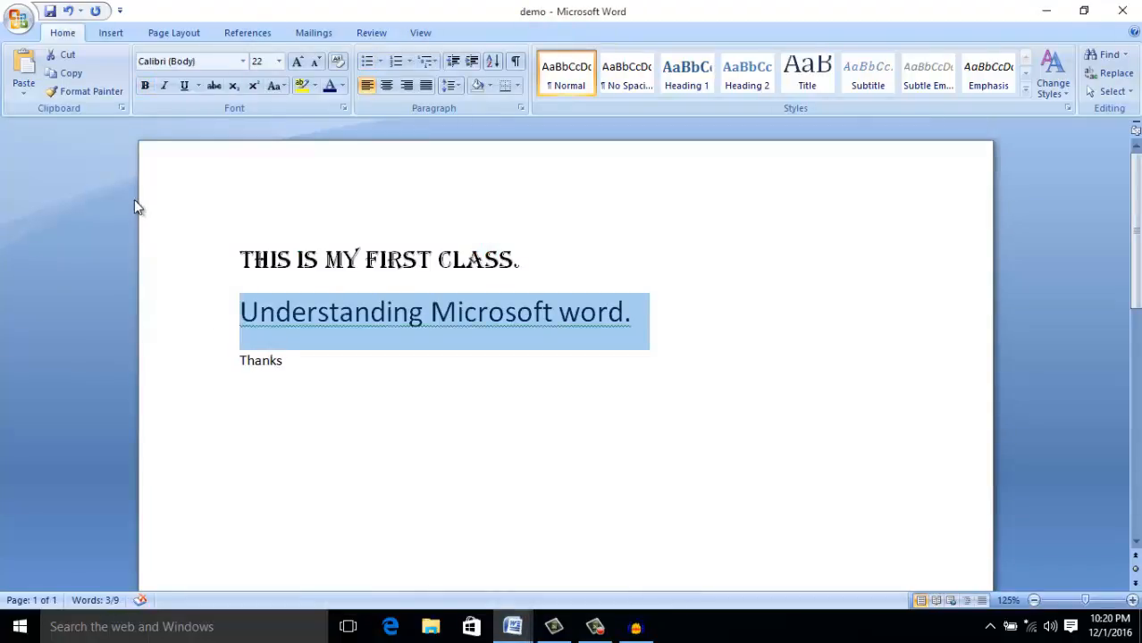
{"action": "left_click", "coordinate": [145, 88]}
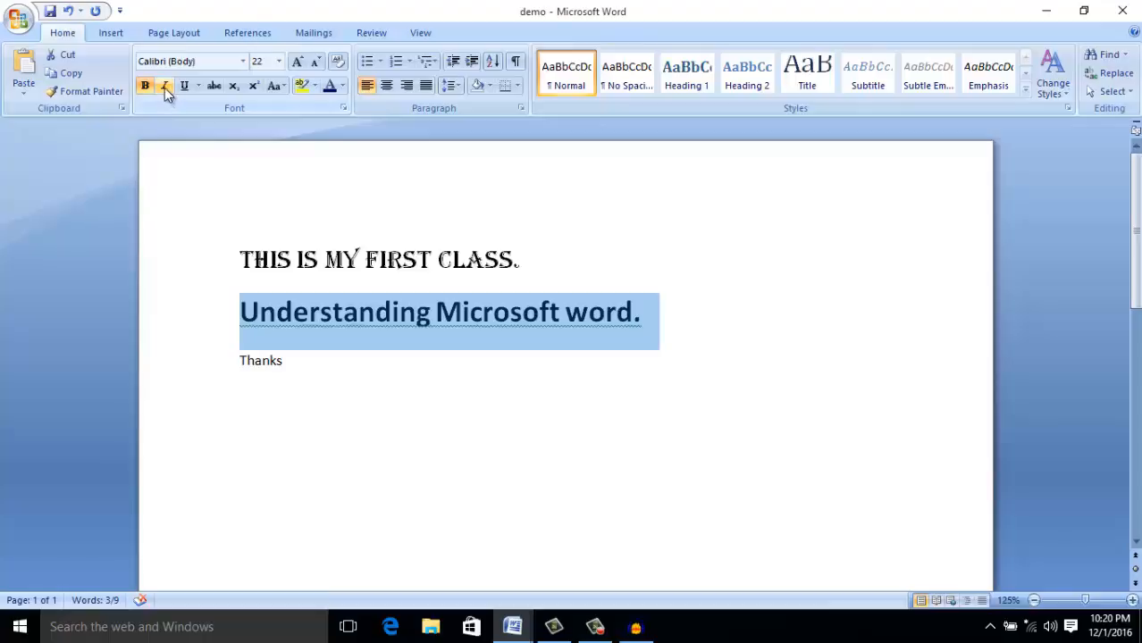
{"action": "left_click", "coordinate": [164, 87]}
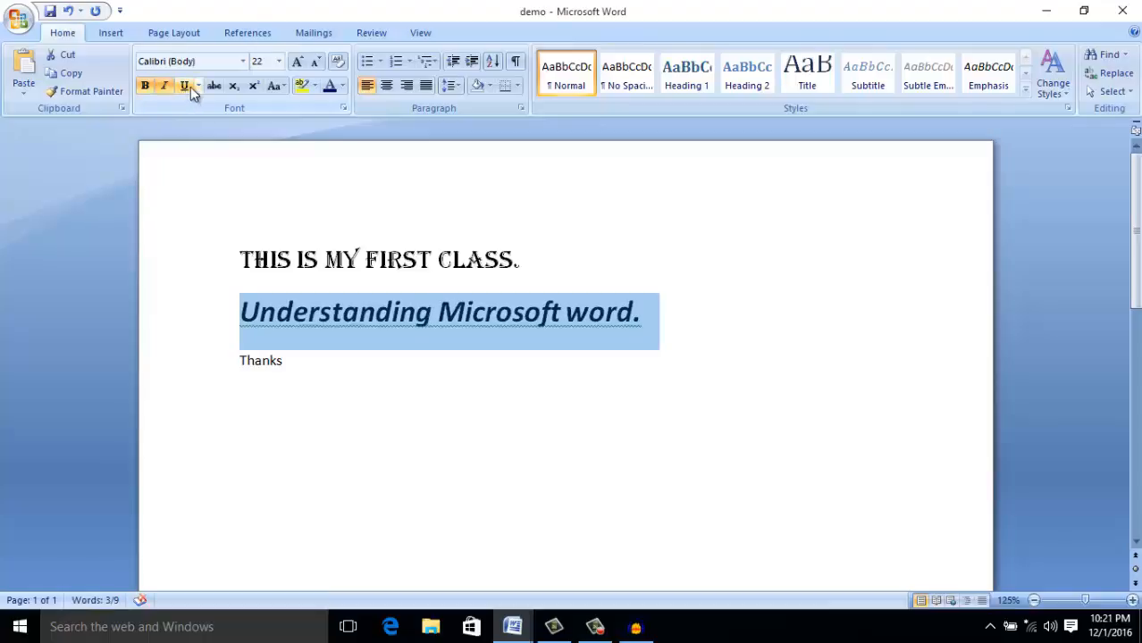
{"action": "left_click", "coordinate": [185, 87]}
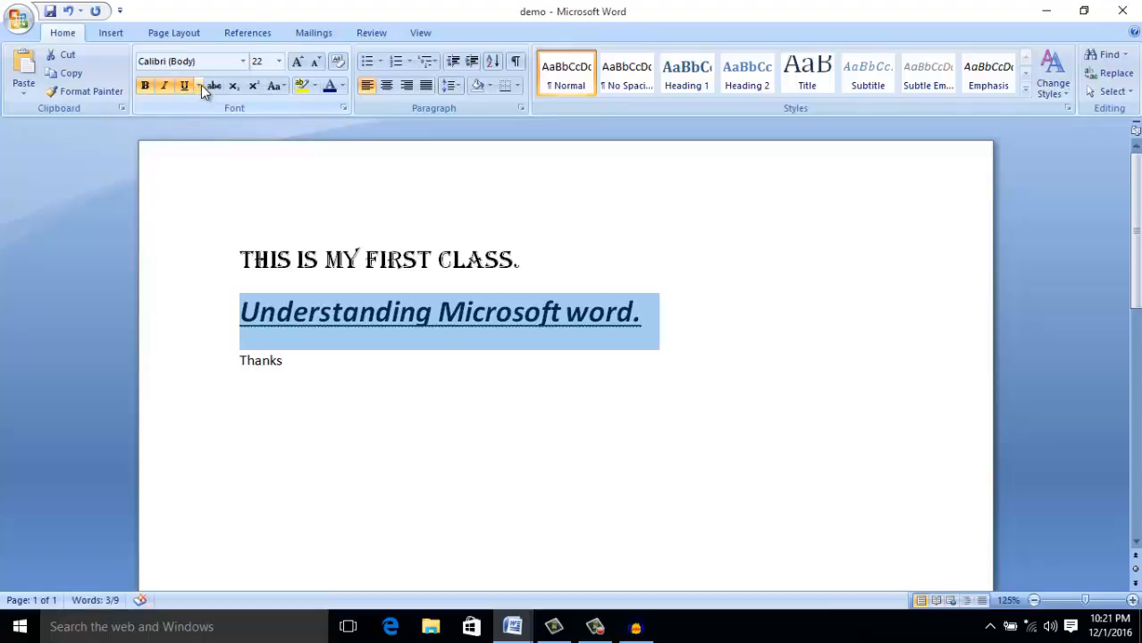
Change the underline style of "Understanding Microsoft word." to a double line and deselect the text
{"action": "left_click", "coordinate": [201, 85]}
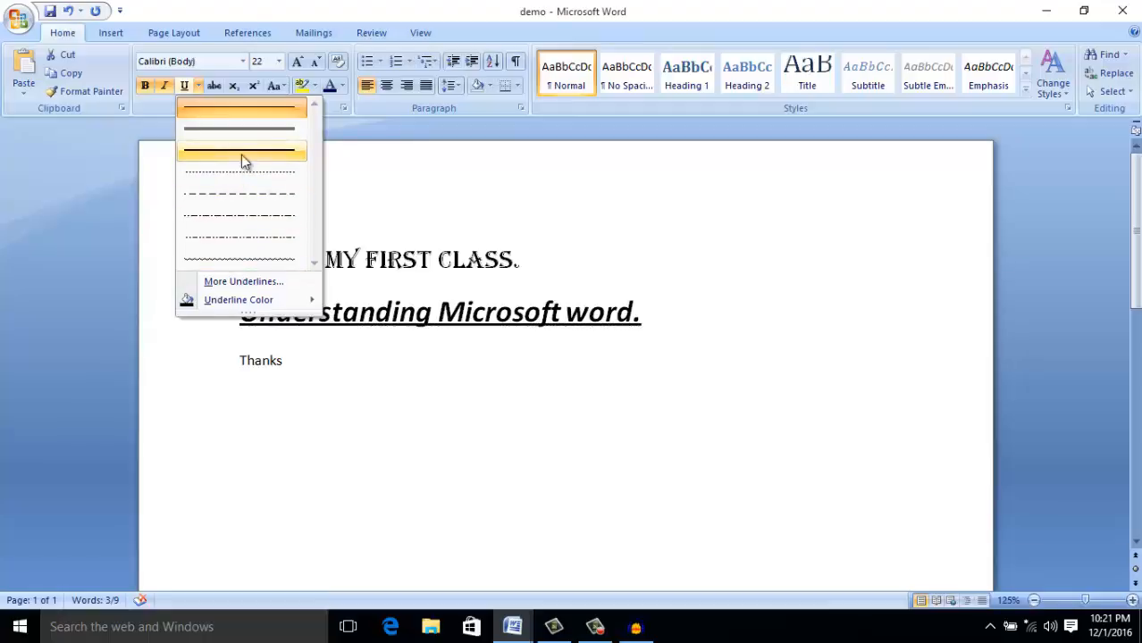
{"action": "left_click", "coordinate": [250, 134]}
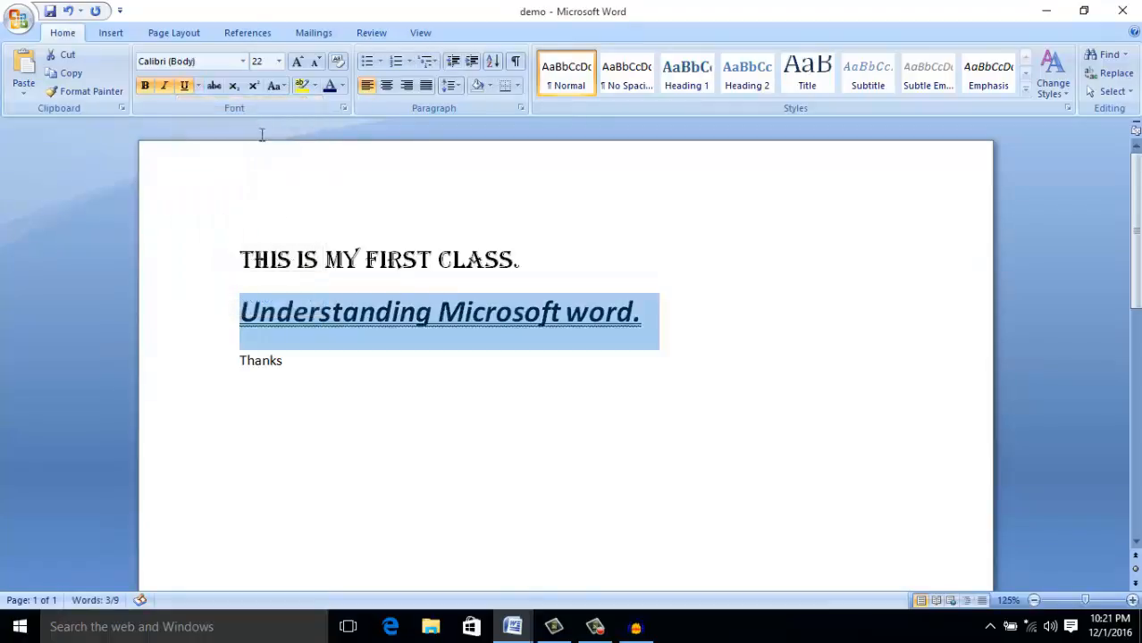
{"action": "left_click", "coordinate": [514, 494]}
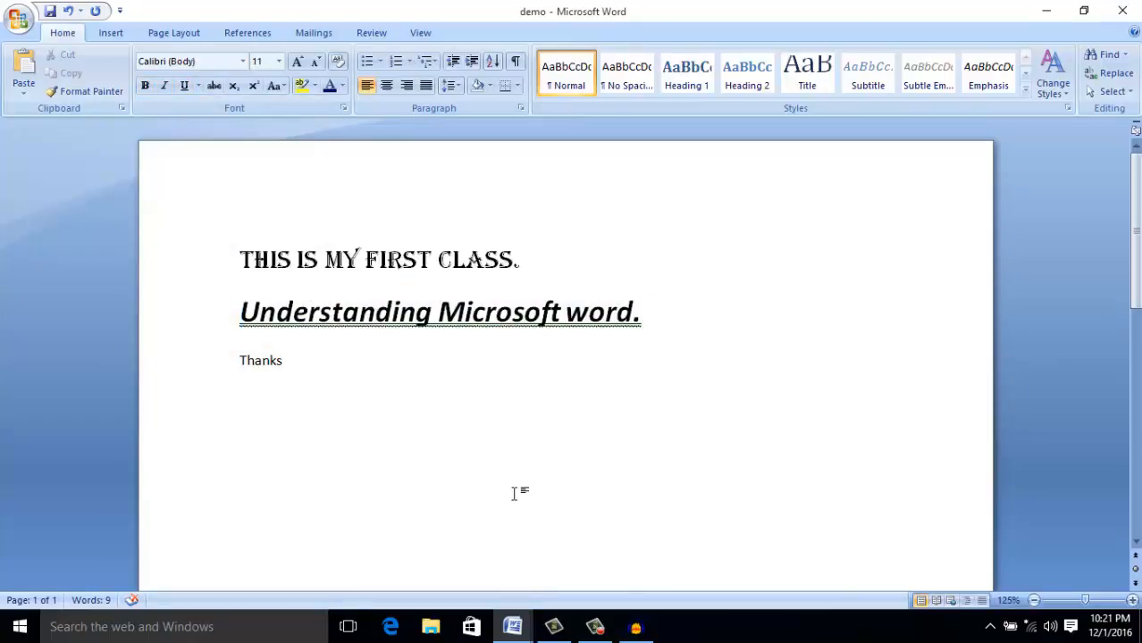
Review the next topic in the MS_WORD document and apply strikethrough to the demo line "This is my first class."
{"action": "left_click", "coordinate": [515, 628]}
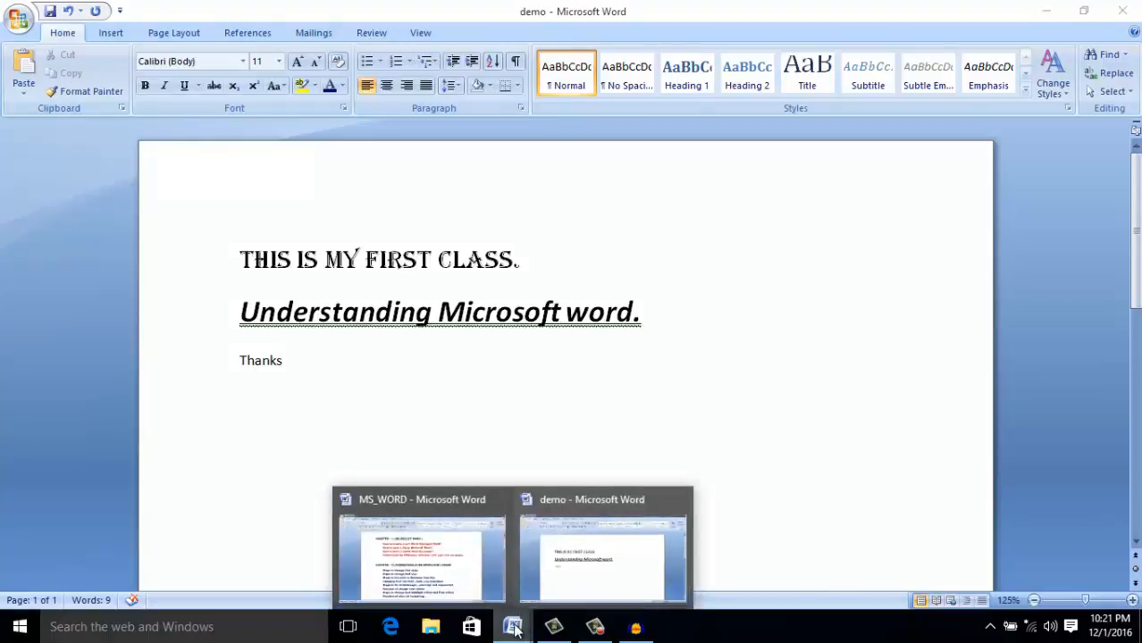
{"action": "left_click", "coordinate": [463, 579]}
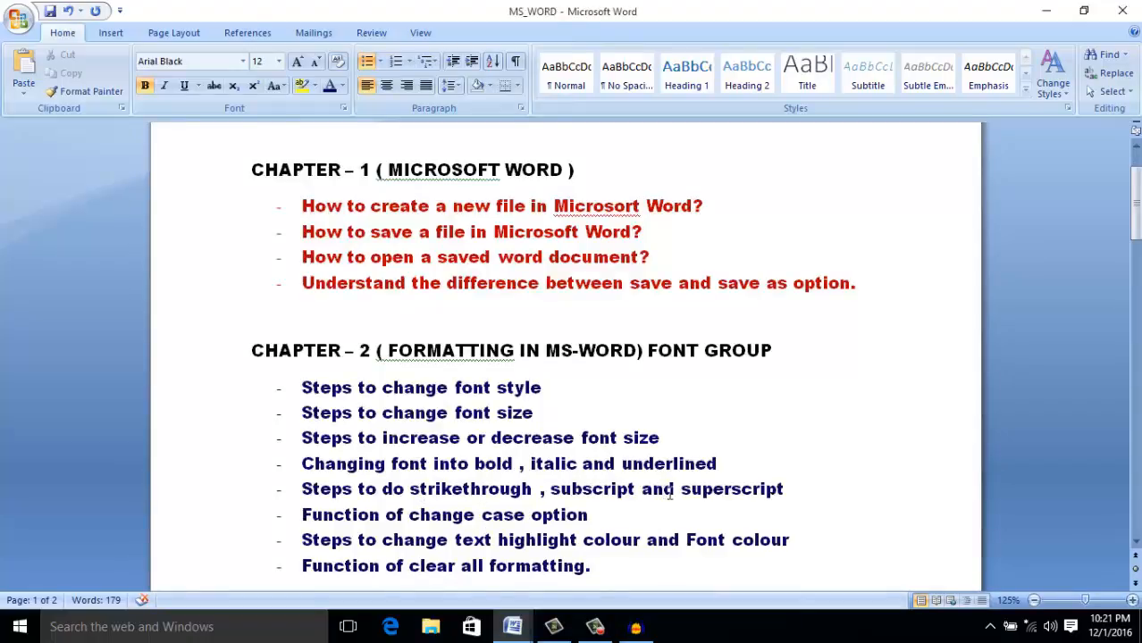
{"action": "mouse_move", "coordinate": [524, 630]}
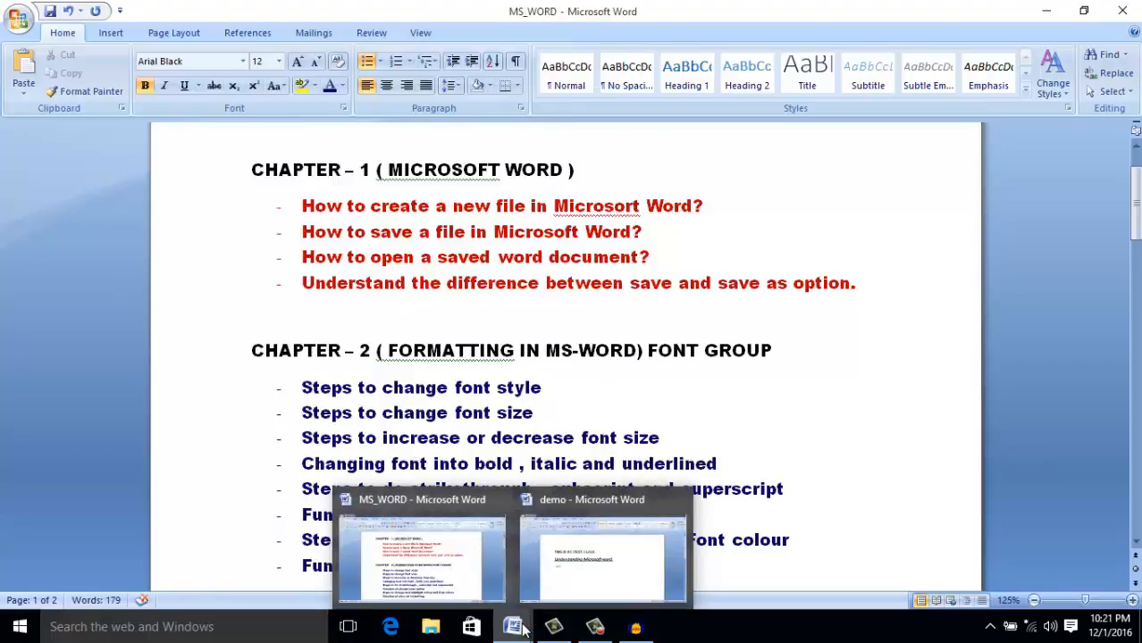
{"action": "left_click", "coordinate": [564, 585]}
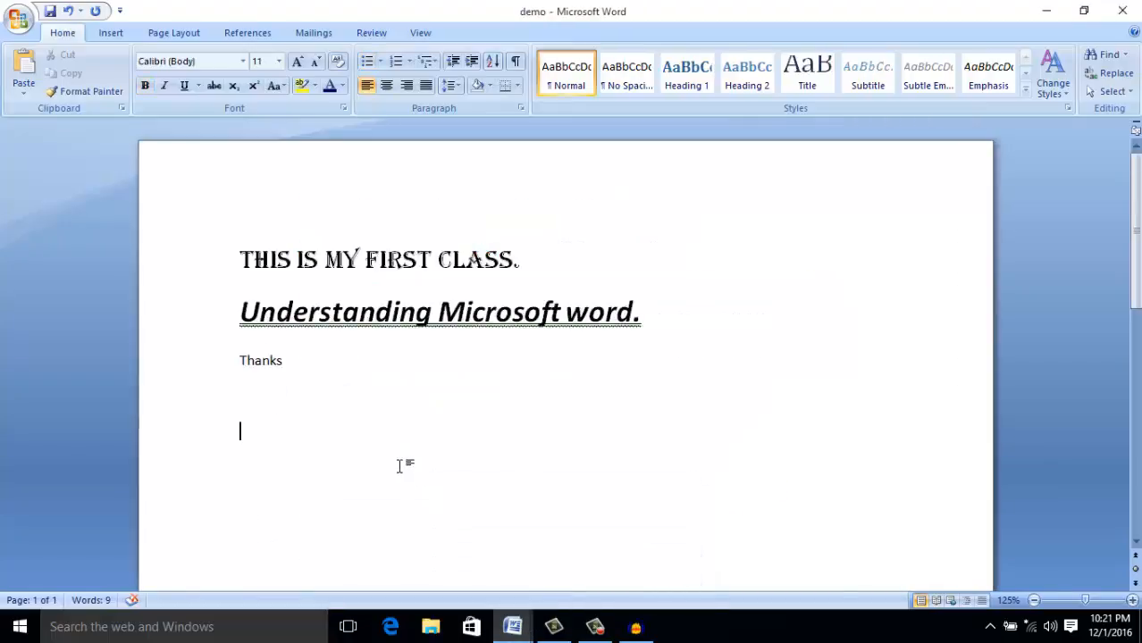
{"action": "left_click", "coordinate": [240, 259]}
{"action": "left_click_drag", "start_coordinate": [241, 256], "coordinate": [523, 250]}
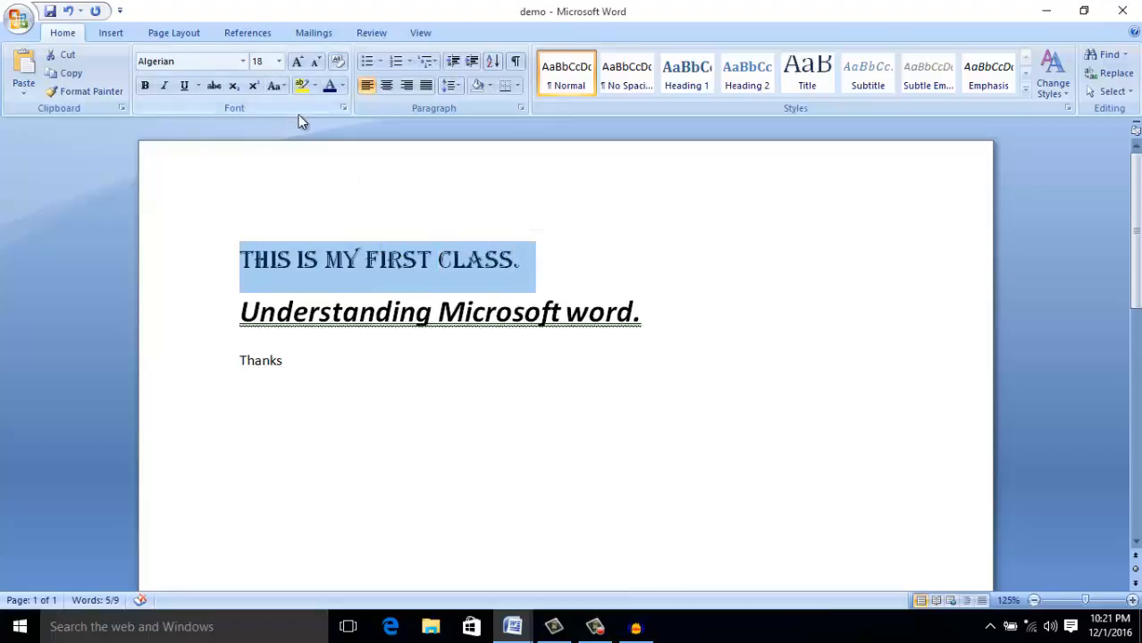
{"action": "left_click", "coordinate": [213, 86]}
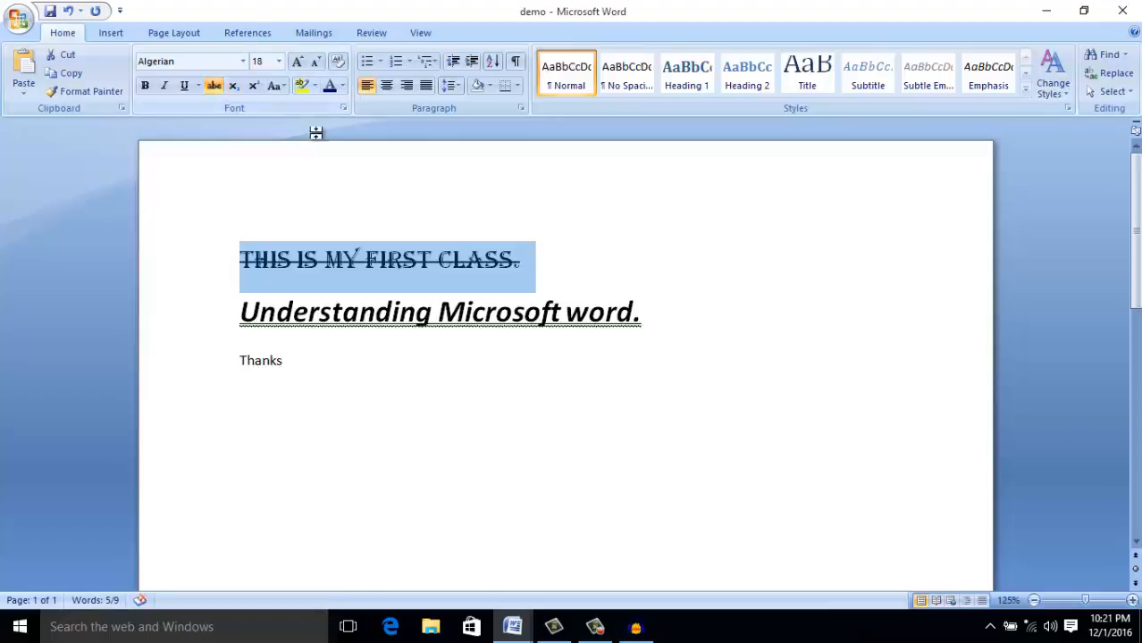
Add the text "X2" two lines below "Thanks" and set its font size to 20
{"action": "left_click", "coordinate": [531, 260]}
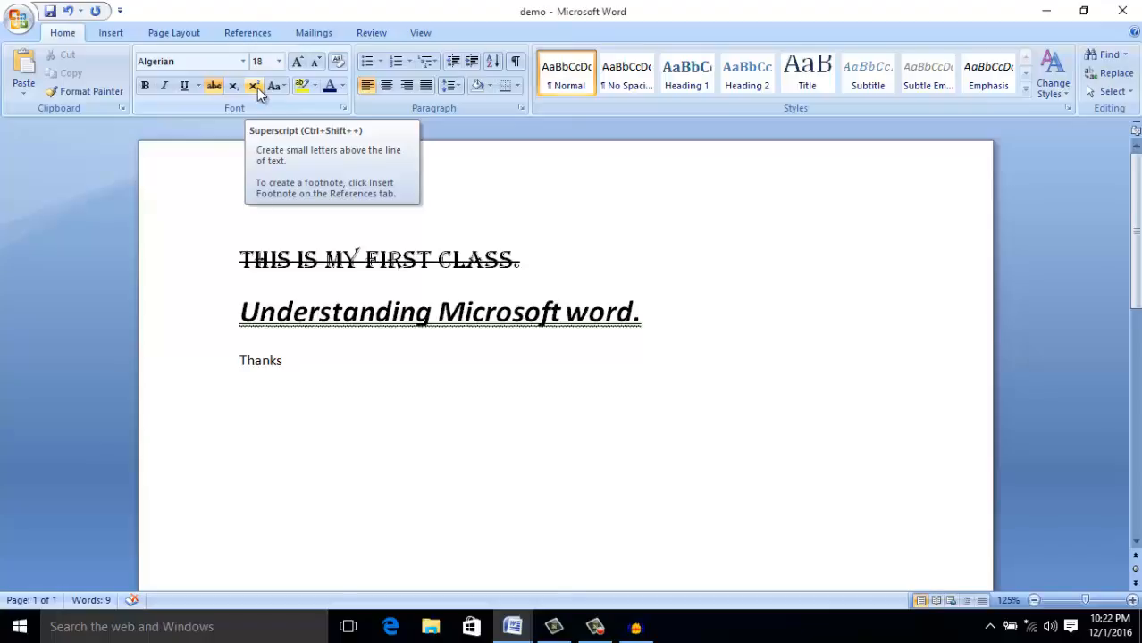
{"action": "left_click", "coordinate": [311, 363]}
{"action": "key", "text": "Return"}
{"action": "key", "text": "Return"}
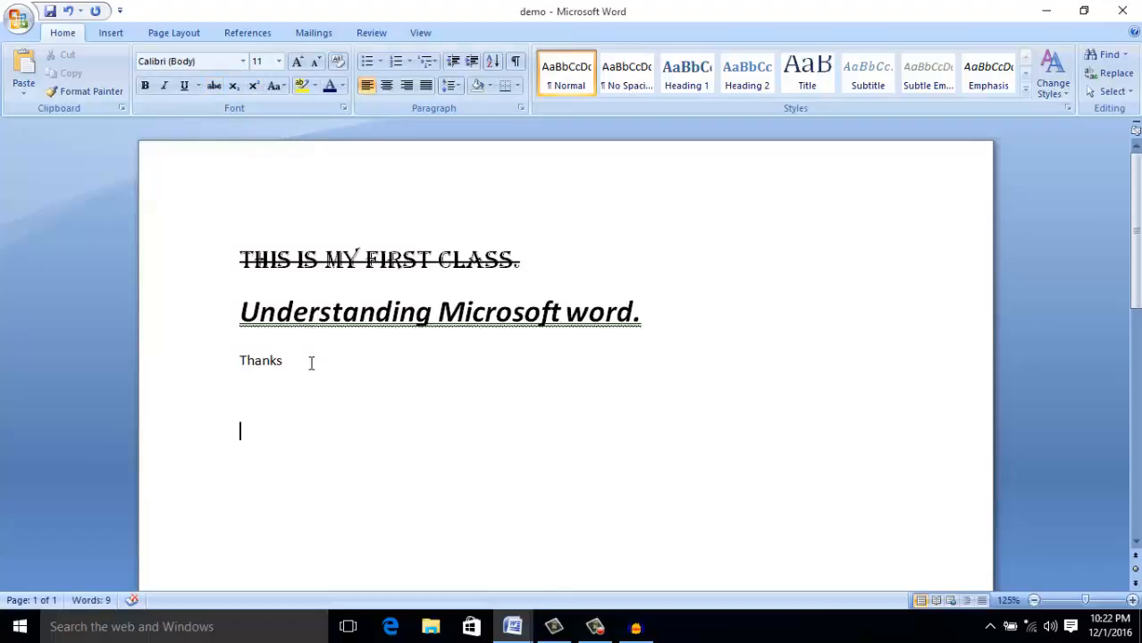
{"action": "type", "text": "x"}
{"action": "left_click", "coordinate": [240, 432]}
{"action": "left_click_drag", "start_coordinate": [240, 432], "coordinate": [278, 426]}
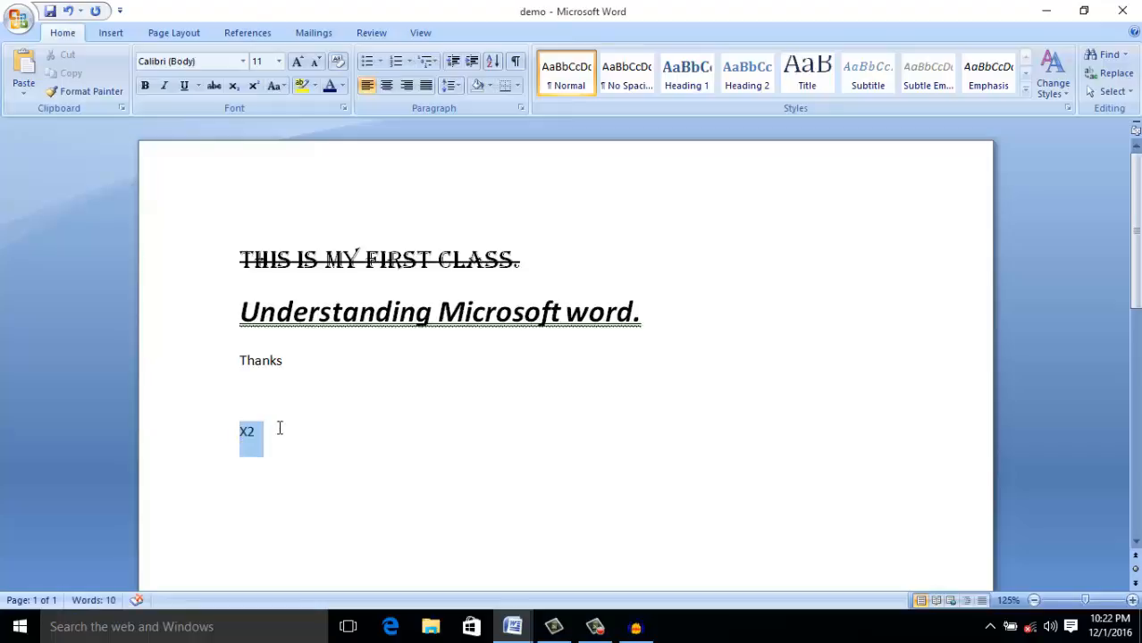
{"action": "left_click", "coordinate": [279, 61]}
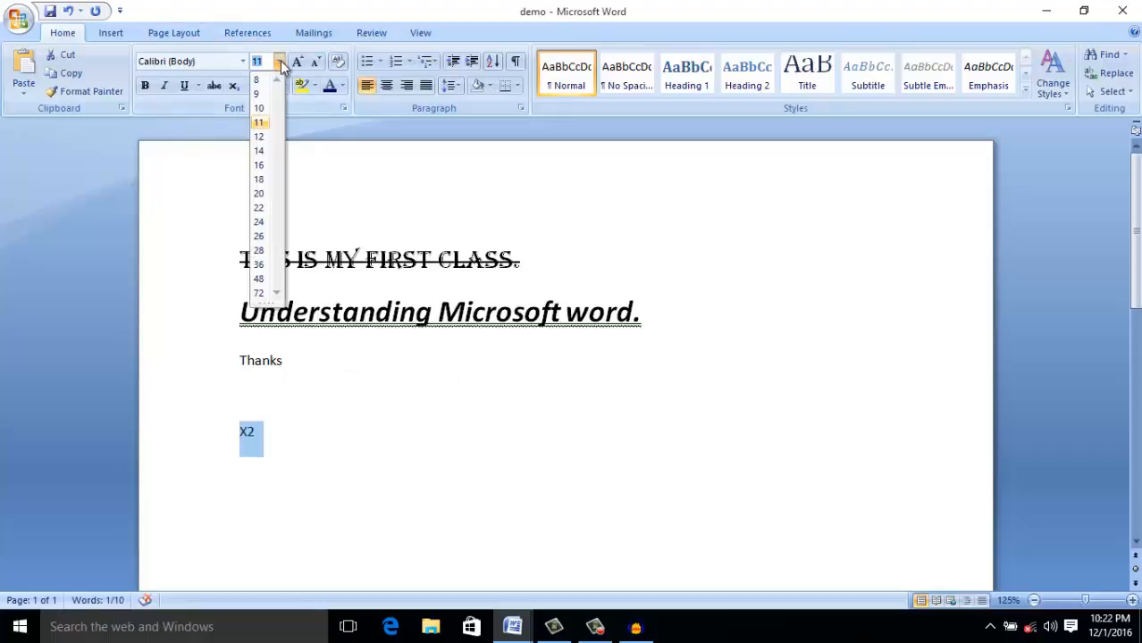
{"action": "left_click", "coordinate": [258, 194]}
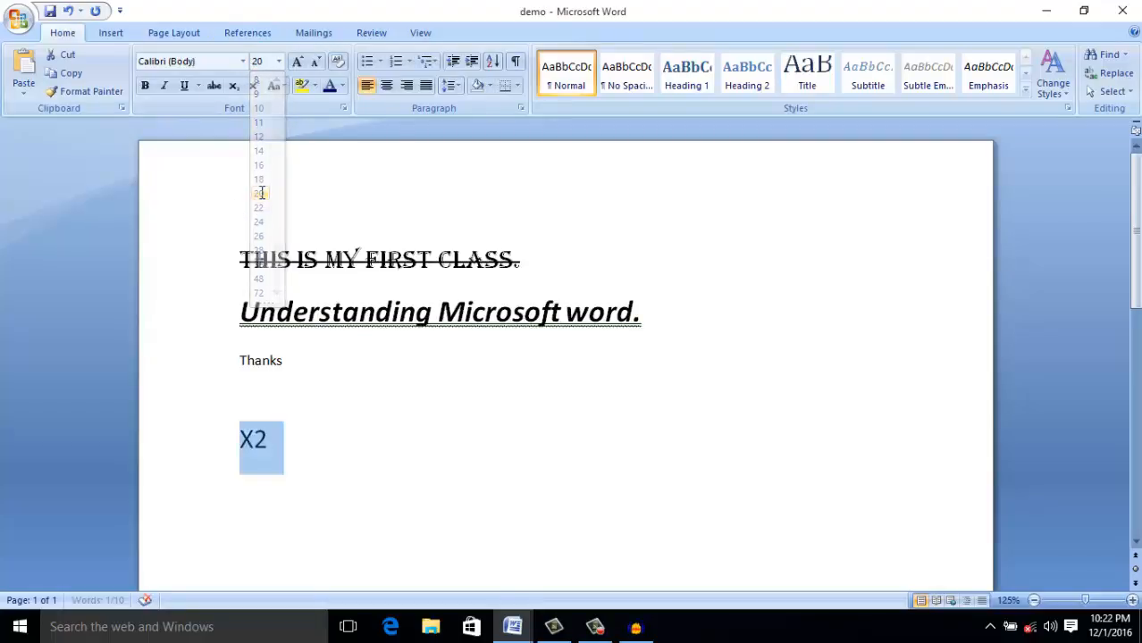
{"action": "left_click", "coordinate": [288, 404]}
Make the 2 in "X2" superscript and start a new line below it in normal text
{"action": "left_click", "coordinate": [254, 438]}
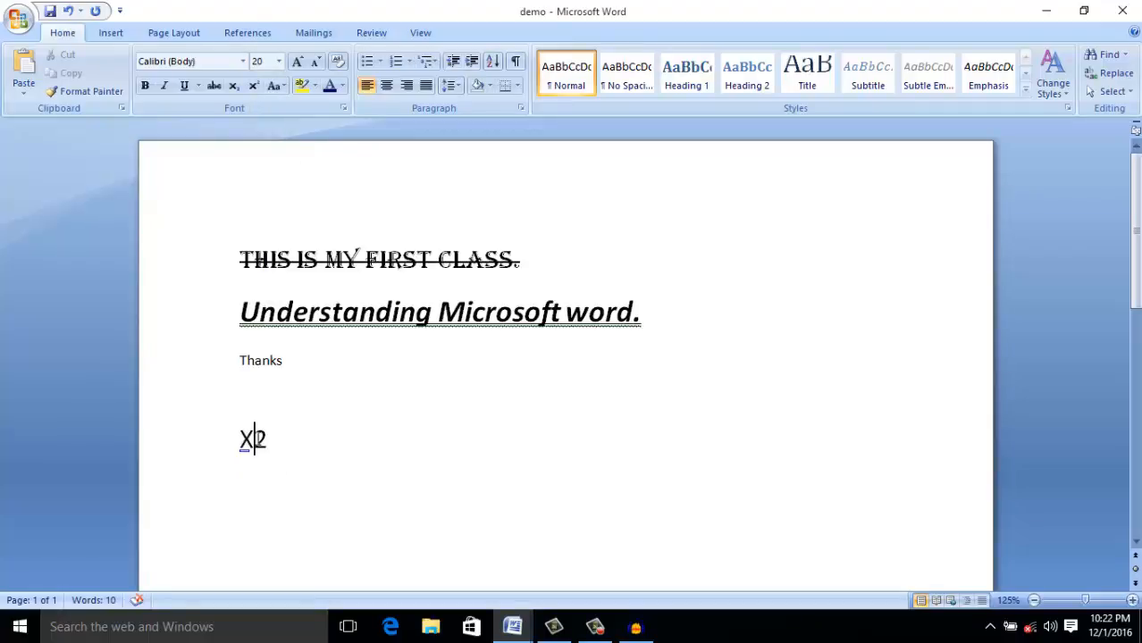
{"action": "left_click_drag", "start_coordinate": [255, 438], "coordinate": [267, 438]}
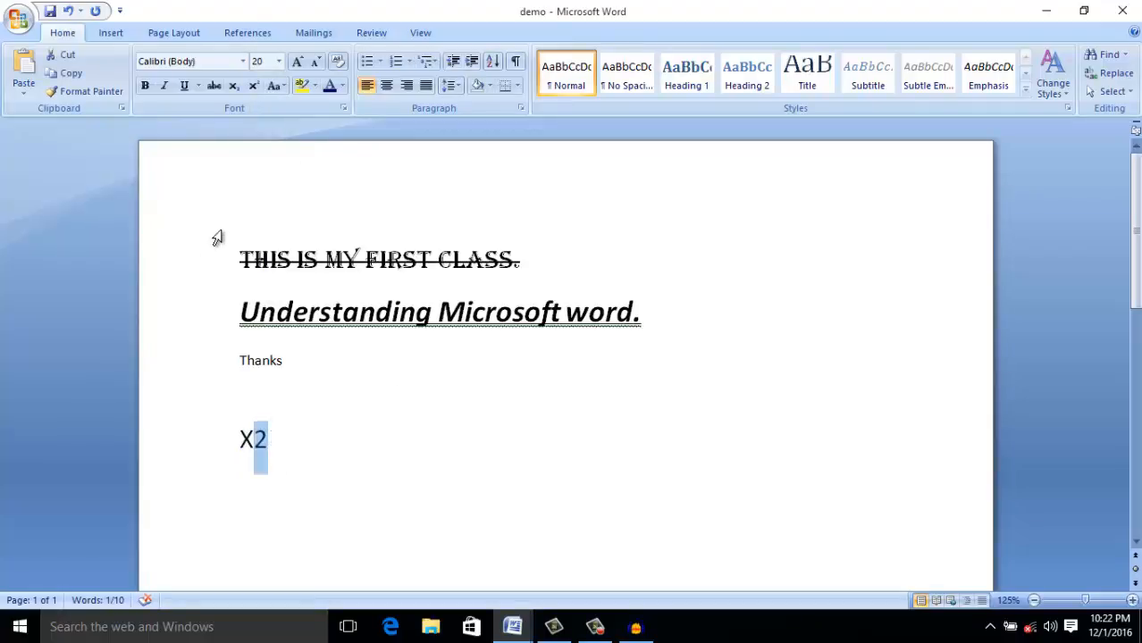
{"action": "left_click", "coordinate": [254, 86]}
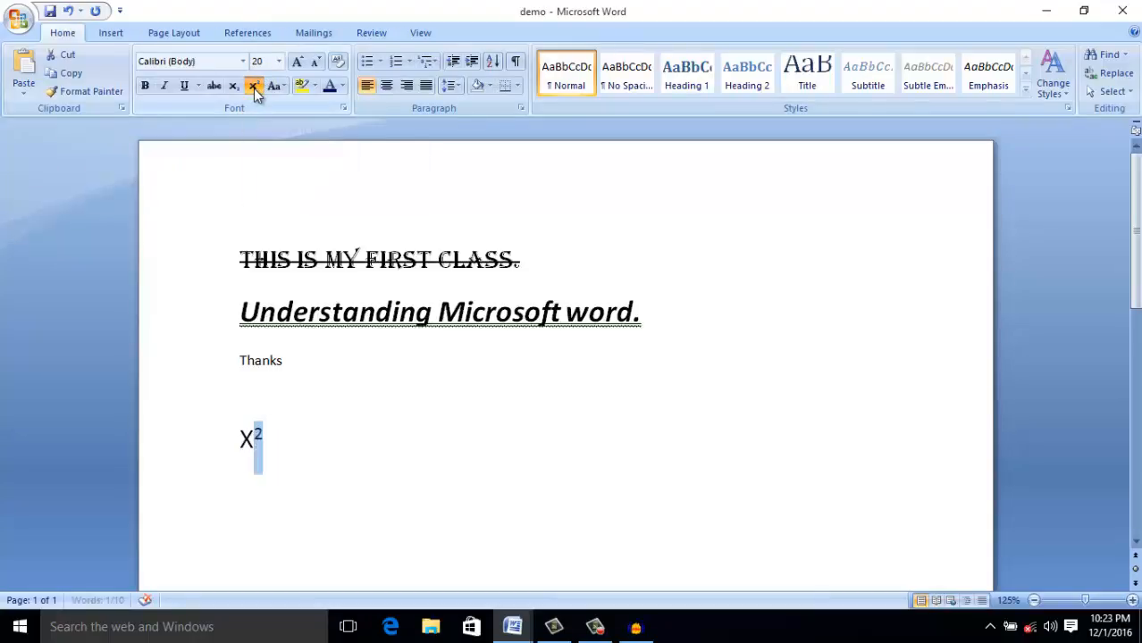
{"action": "left_click", "coordinate": [333, 411]}
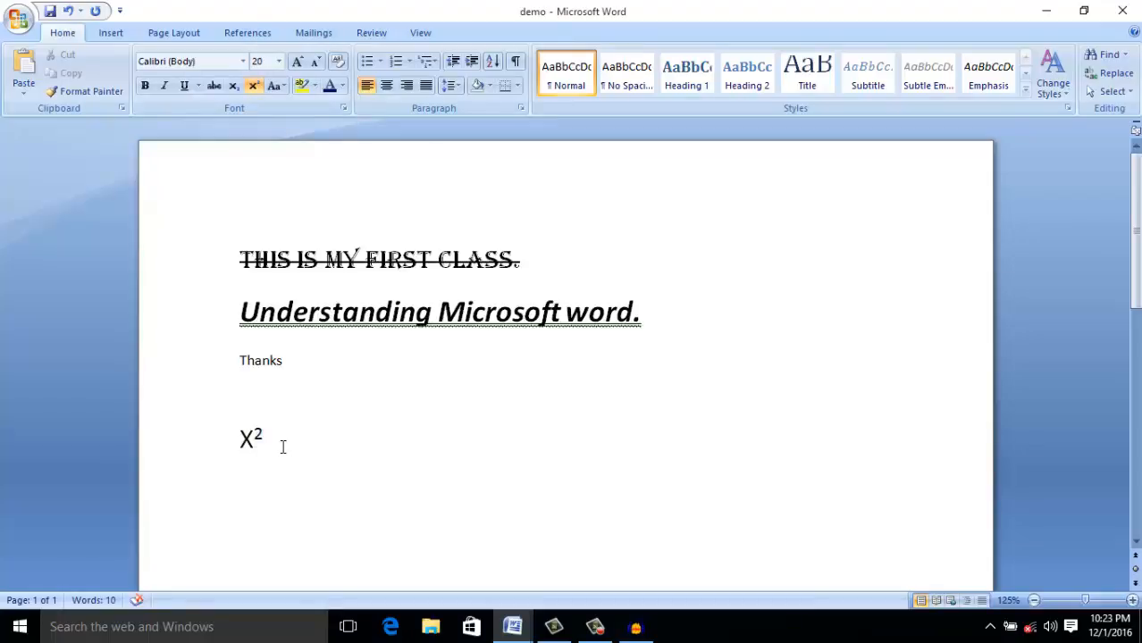
{"action": "left_click", "coordinate": [255, 87]}
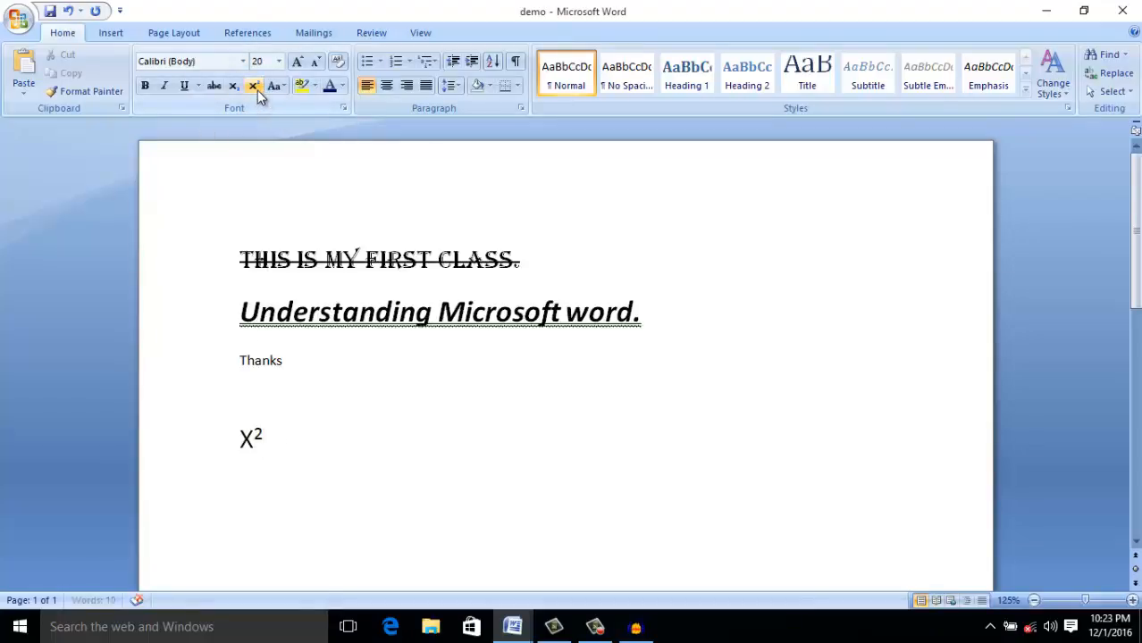
{"action": "key", "text": "Return"}
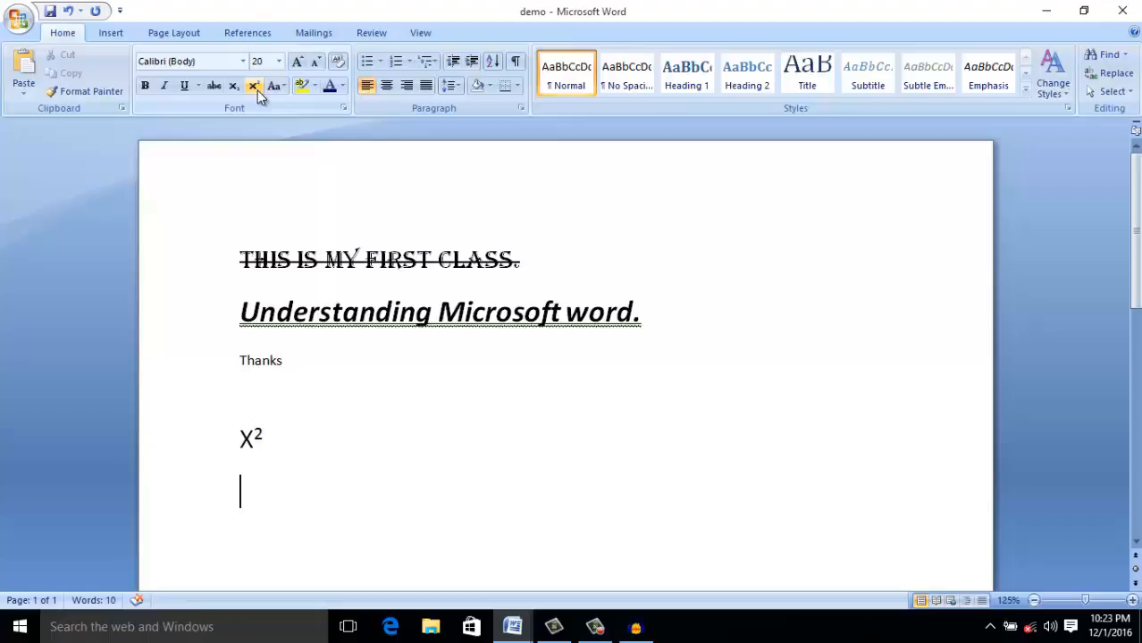
{"action": "type", "text": "H2s"}
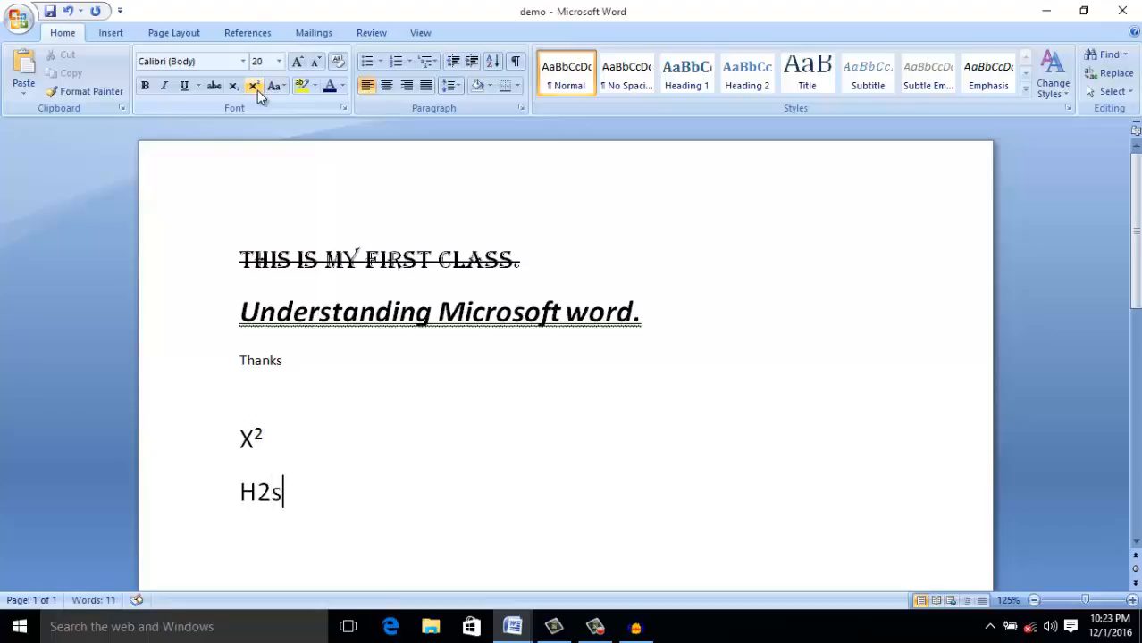
{"action": "type", "text": "o4"}
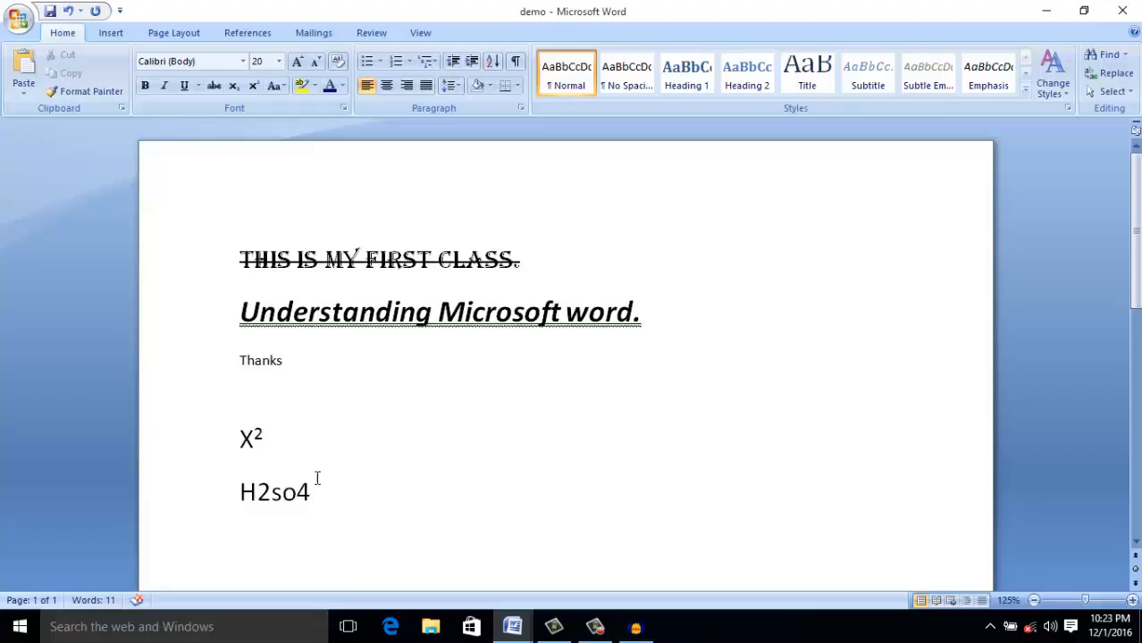
{"action": "key", "text": "BackSpace"}
{"action": "key", "text": "BackSpace"}
{"action": "key", "text": "BackSpace"}
{"action": "key", "text": "BackSpace"}
{"action": "key", "text": "BackSpace"}
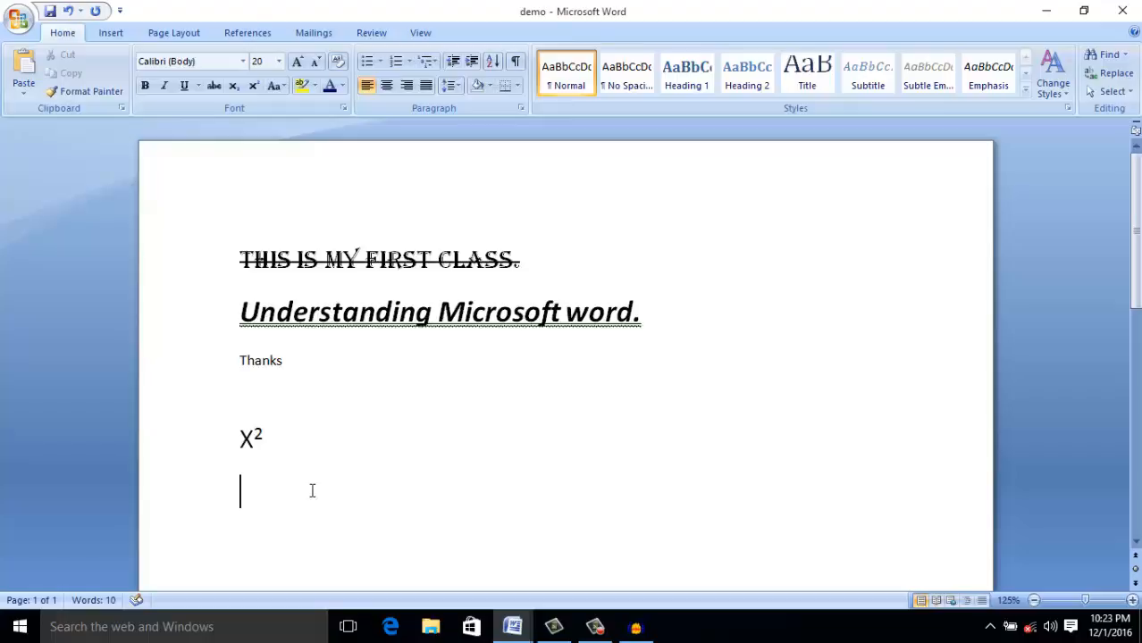
Enter "H2SO4" on the line below the X² expression and make its 2 and 4 subscript
{"action": "type", "text": "H2SO4"}
{"action": "left_click", "coordinate": [256, 492]}
{"action": "left_click_drag", "start_coordinate": [257, 492], "coordinate": [271, 494]}
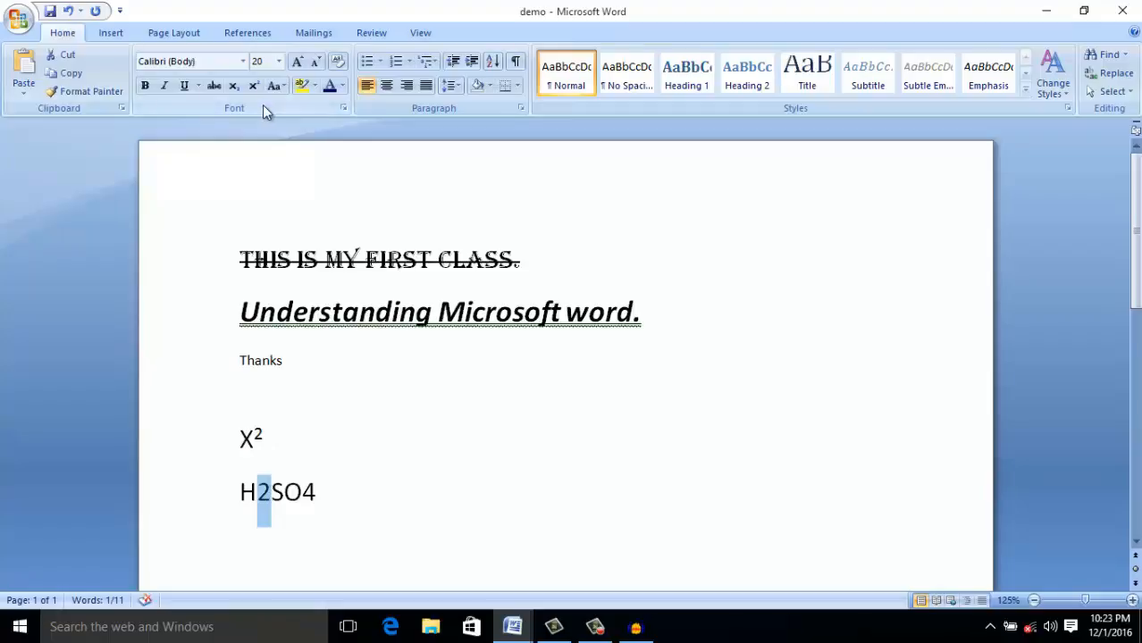
{"action": "left_click", "coordinate": [235, 88]}
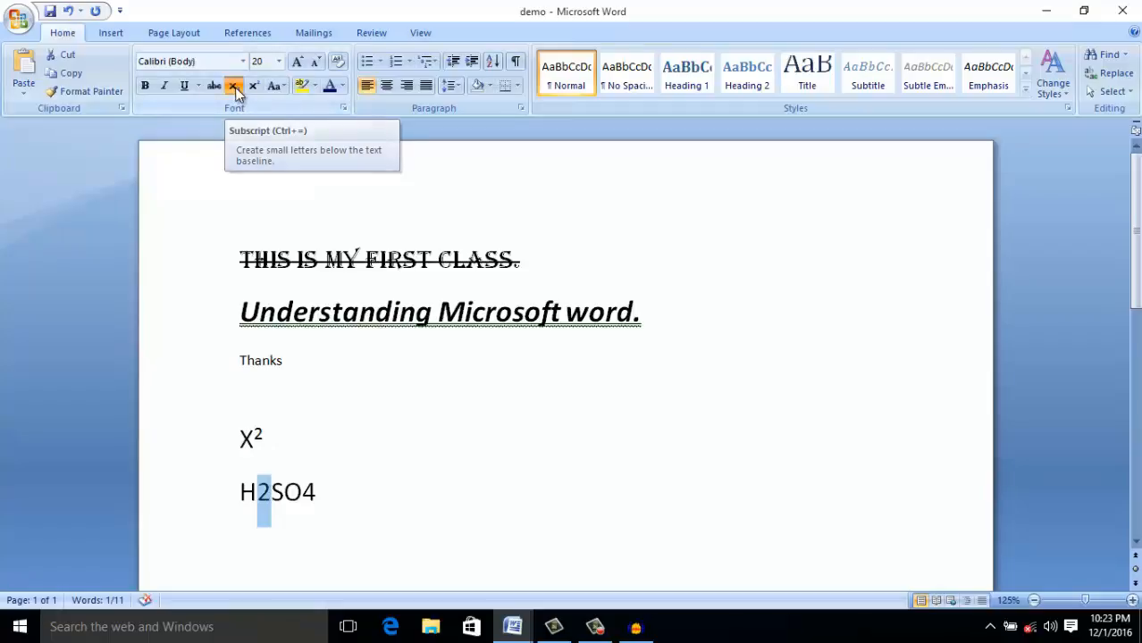
{"action": "left_click", "coordinate": [308, 492]}
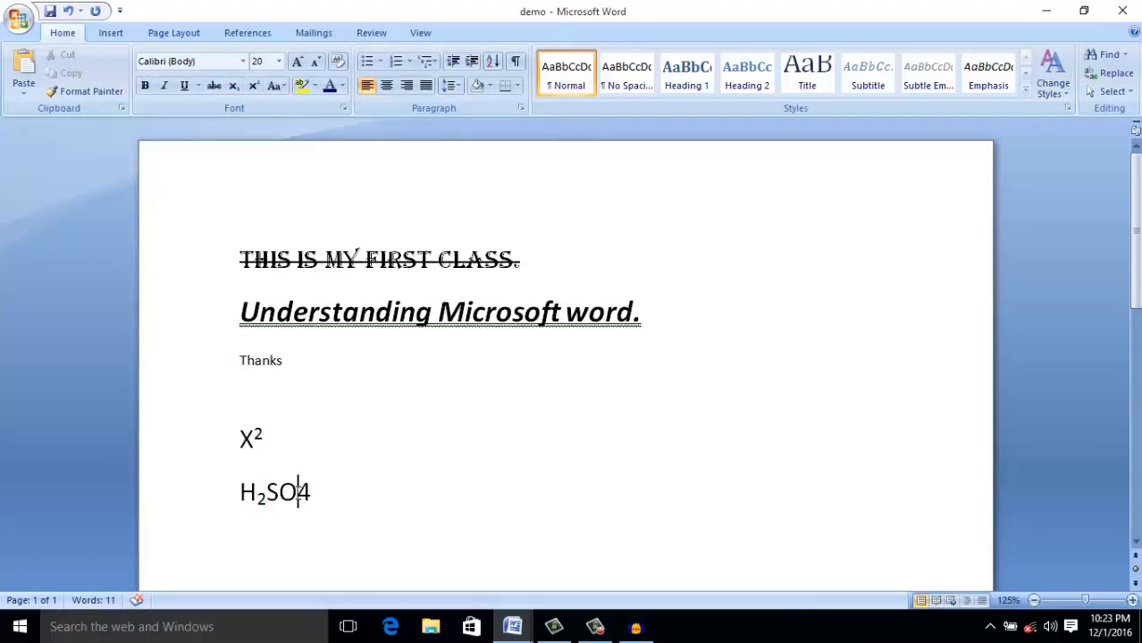
{"action": "left_click_drag", "start_coordinate": [308, 492], "coordinate": [310, 493]}
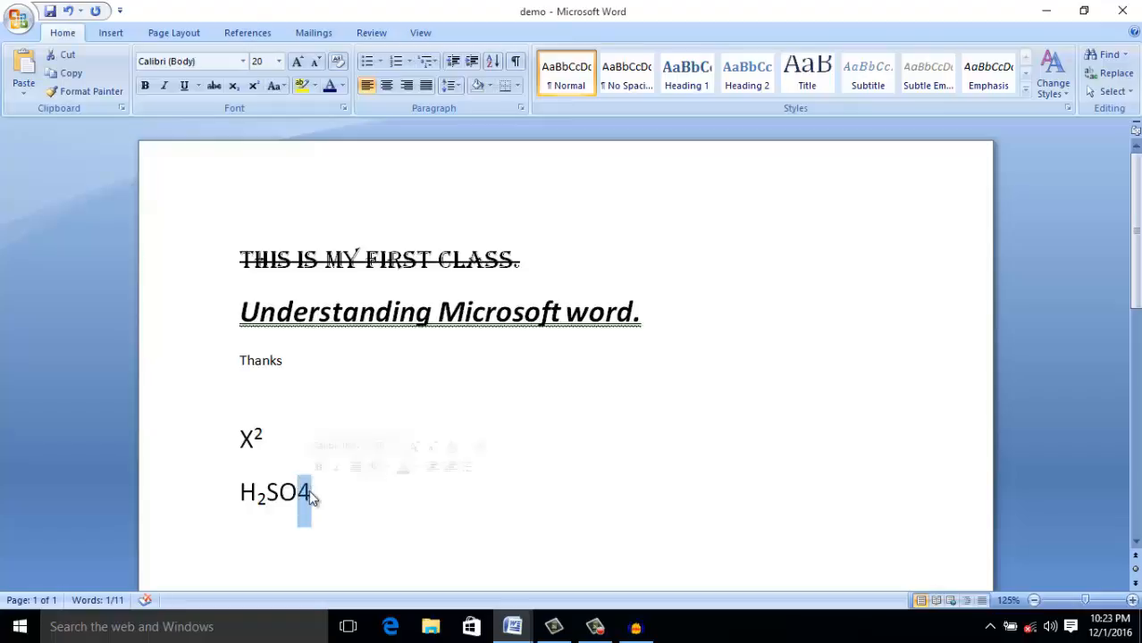
{"action": "left_click", "coordinate": [234, 86]}
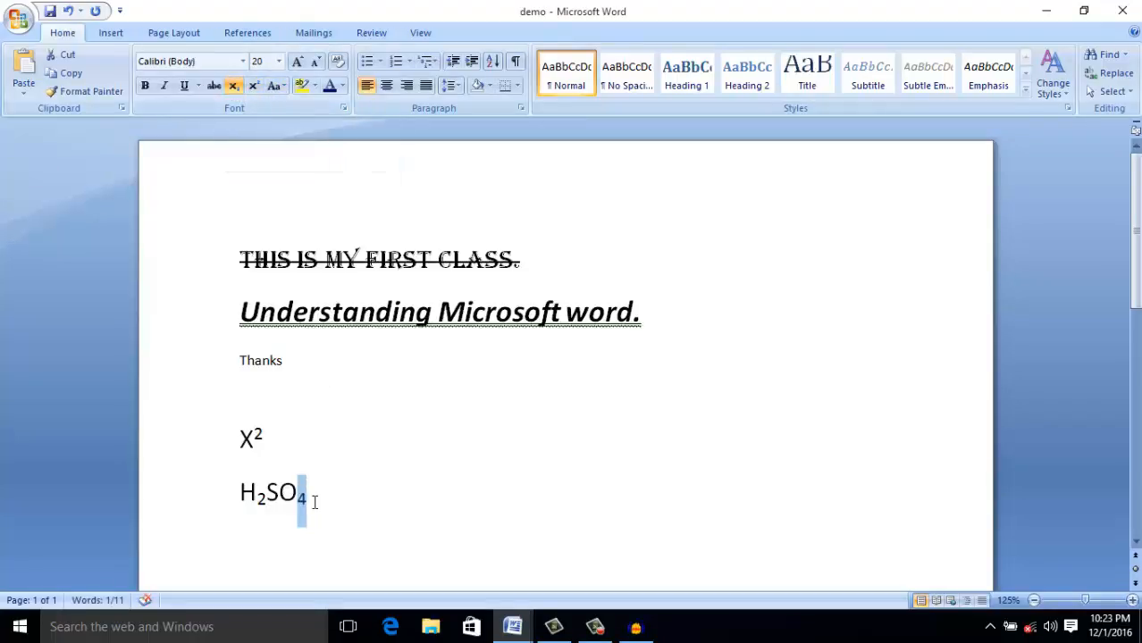
{"action": "left_click", "coordinate": [358, 467]}
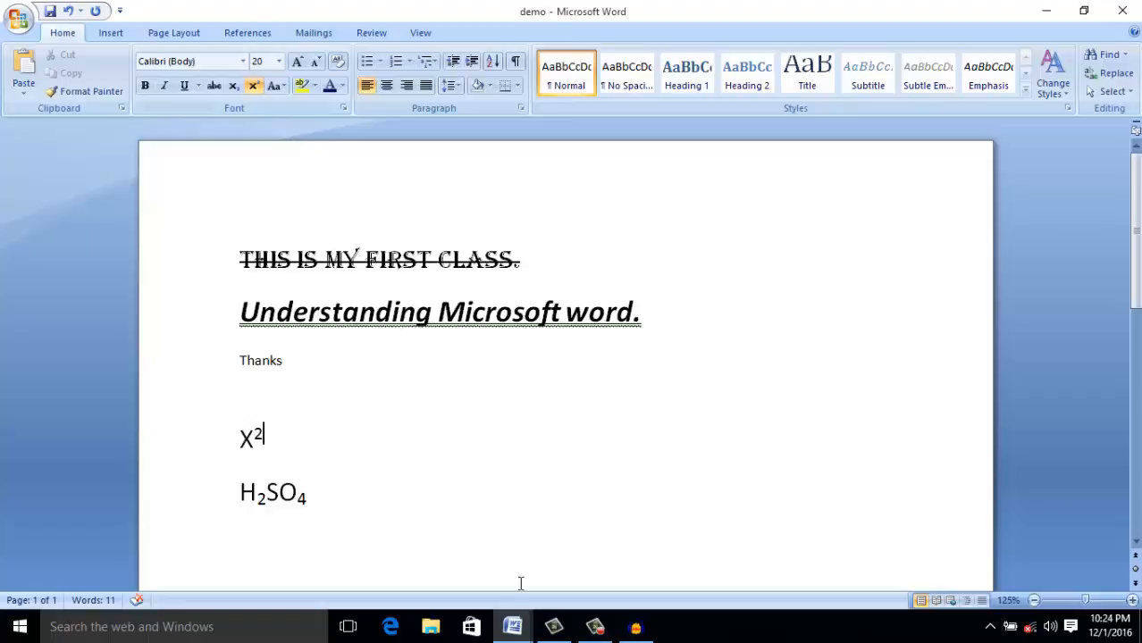
Consult the MS_WORD topic list and change the word "Thanks" in the demo document to UPPERCASE
{"action": "mouse_move", "coordinate": [524, 629]}
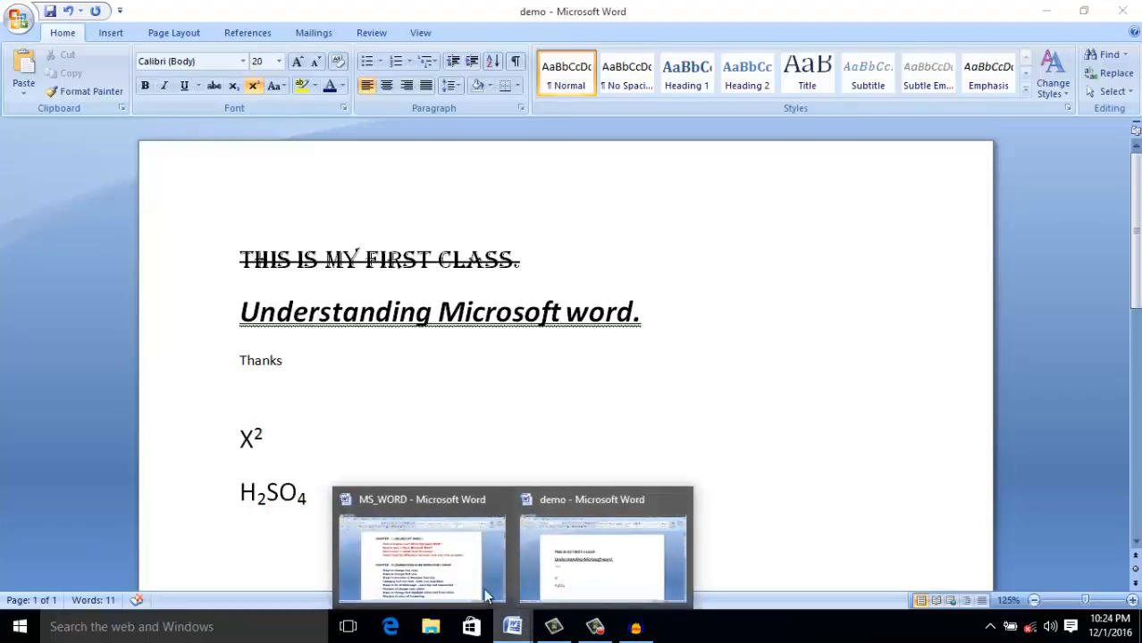
{"action": "left_click", "coordinate": [484, 588]}
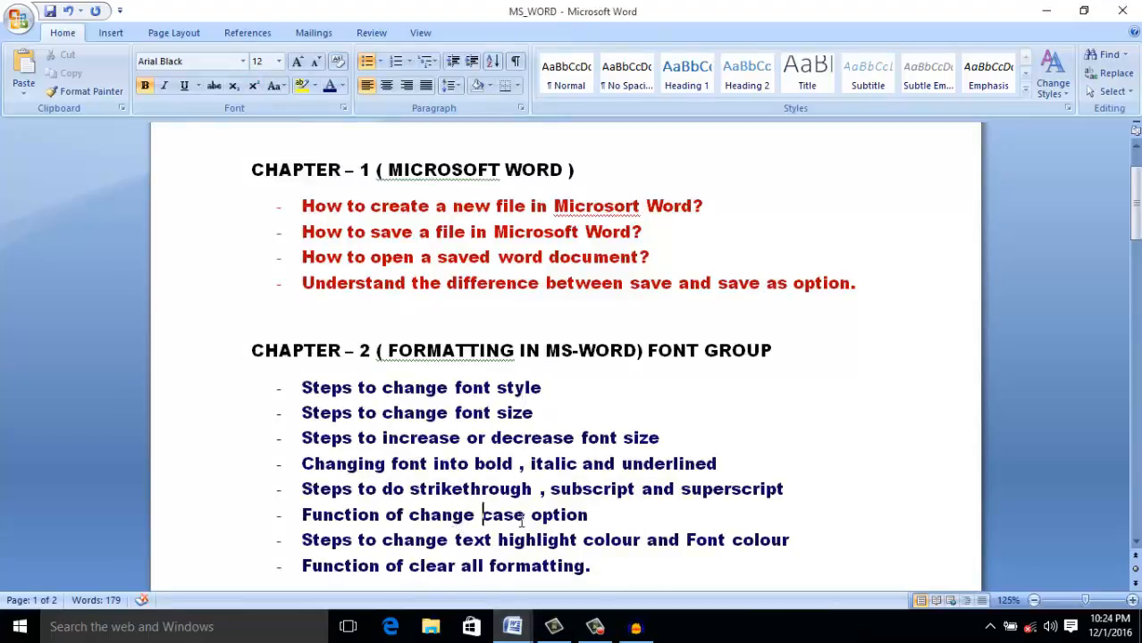
{"action": "mouse_move", "coordinate": [512, 626]}
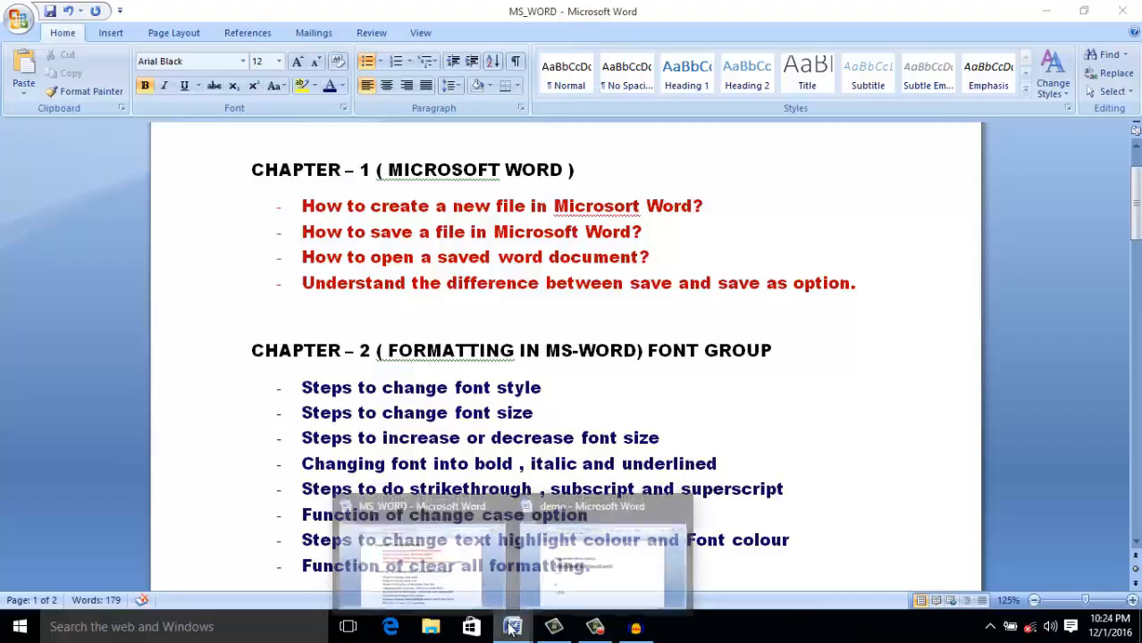
{"action": "left_click", "coordinate": [560, 582]}
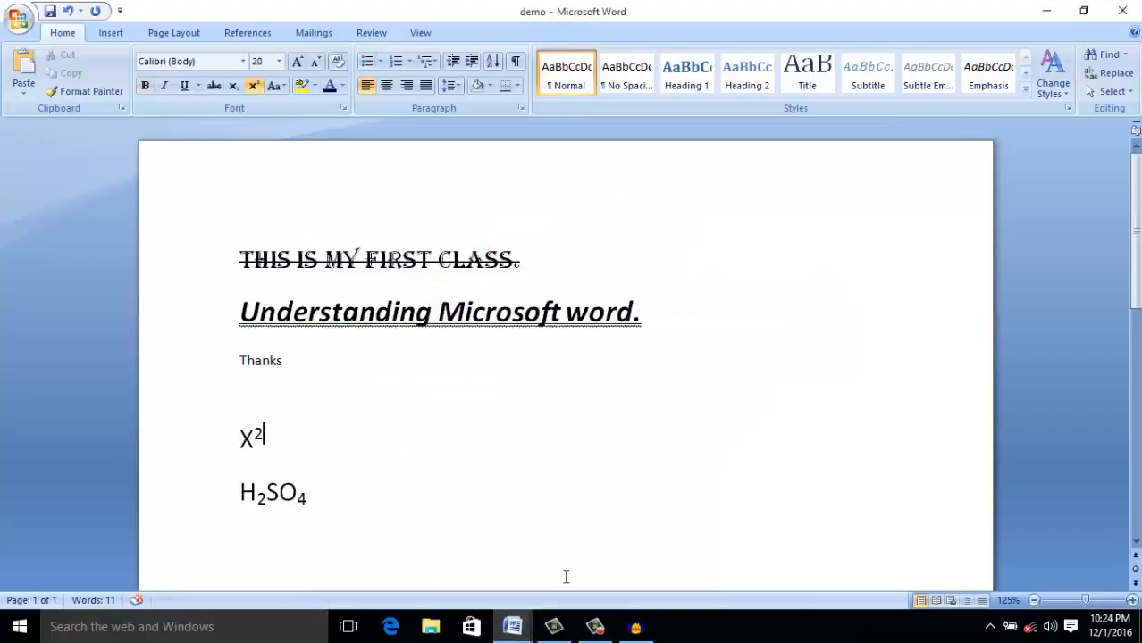
{"action": "left_click", "coordinate": [239, 360]}
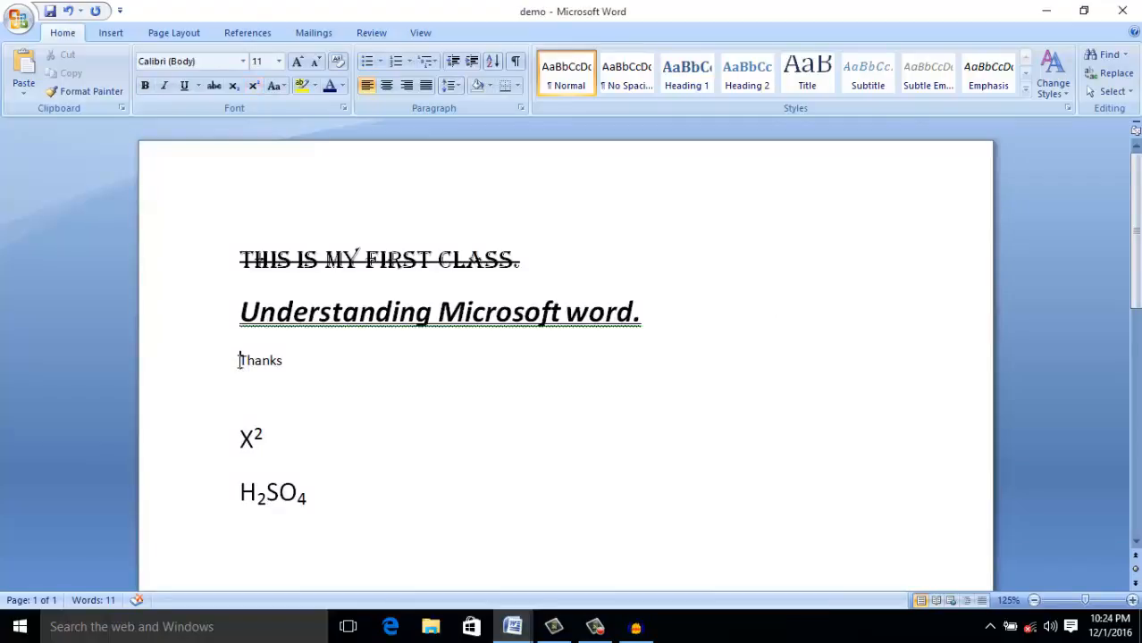
{"action": "left_click_drag", "start_coordinate": [240, 311], "coordinate": [301, 360]}
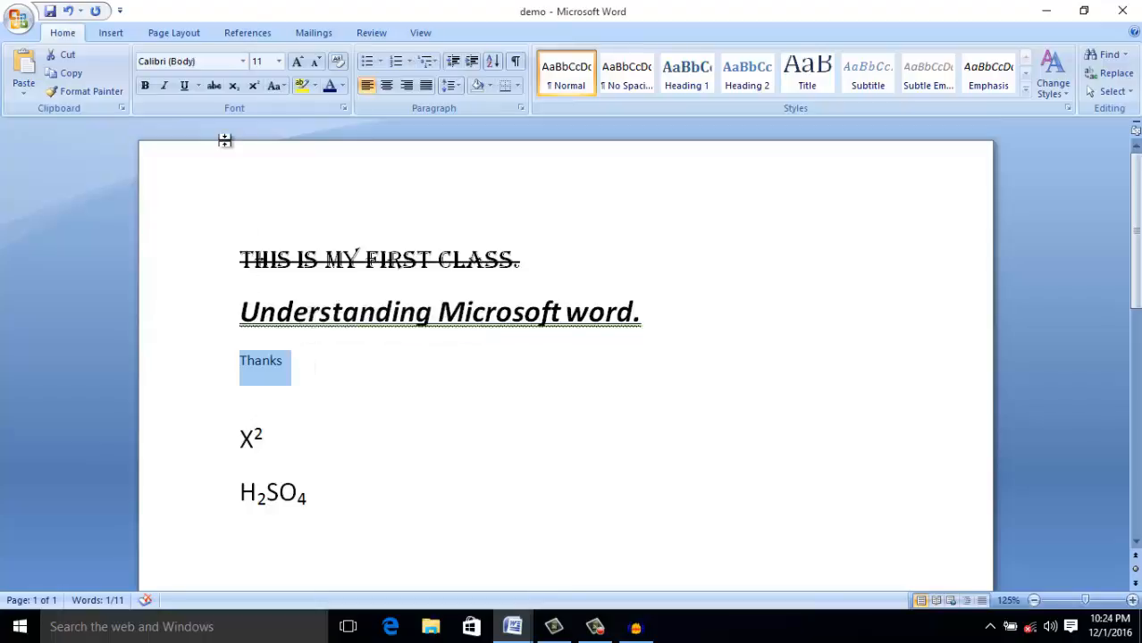
{"action": "left_click", "coordinate": [284, 84]}
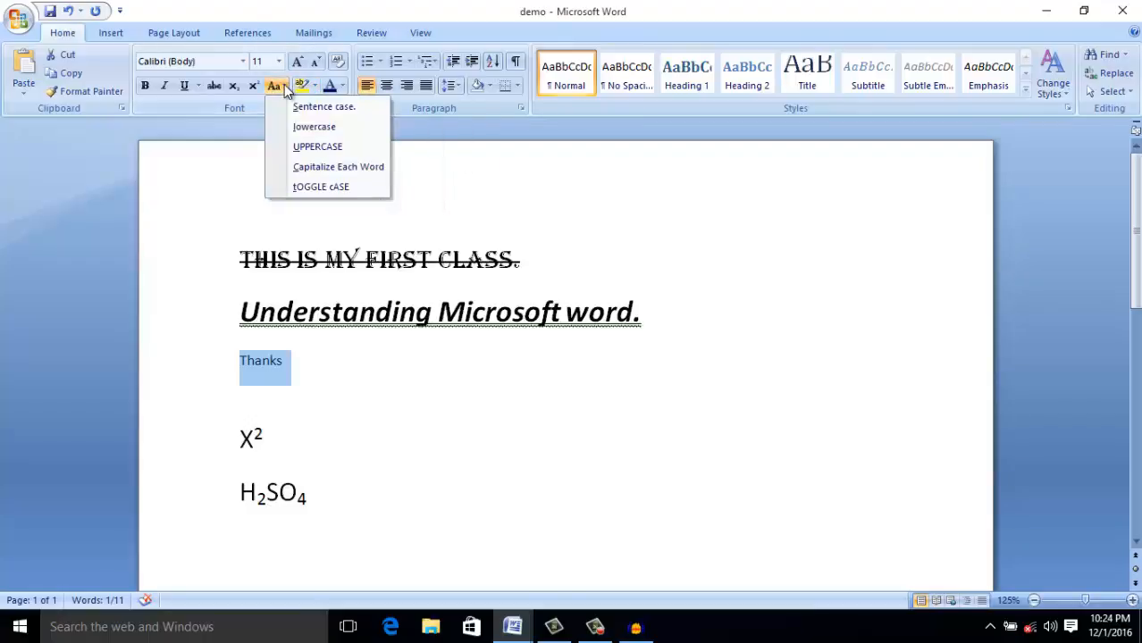
{"action": "left_click", "coordinate": [313, 148]}
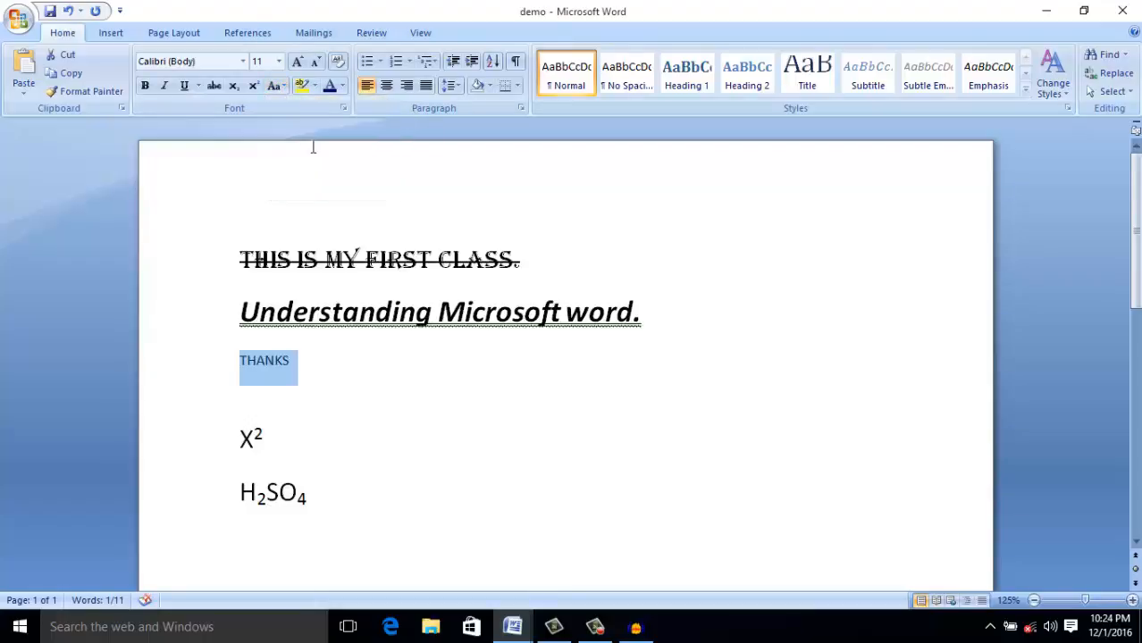
Change the selected word "THANKS" to lowercase and deselect it
{"action": "left_click", "coordinate": [285, 85]}
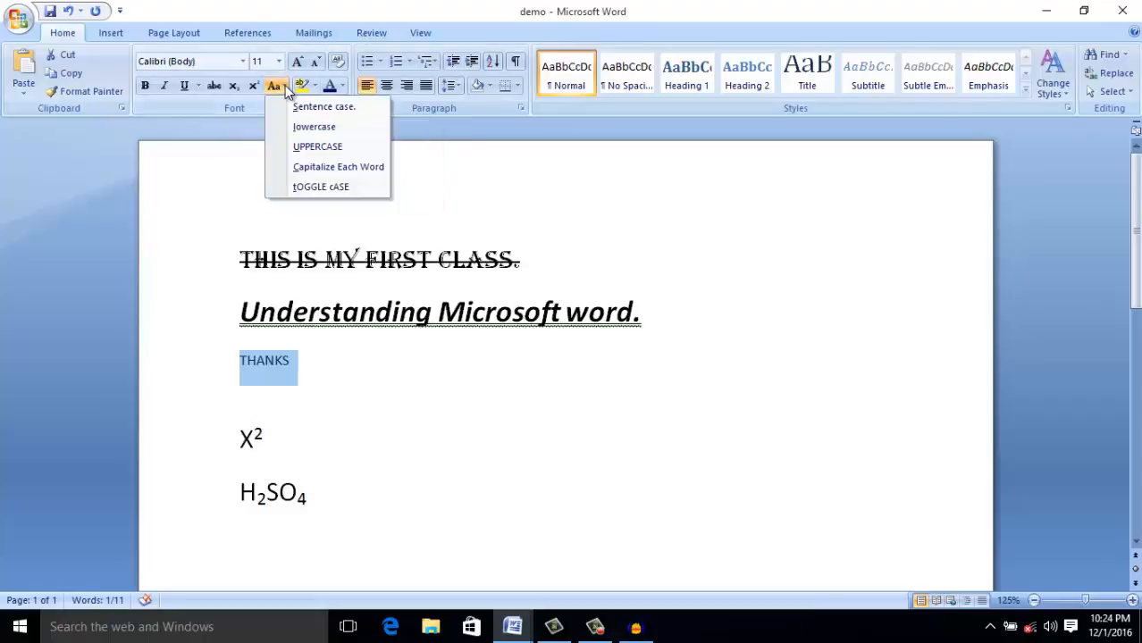
{"action": "left_click", "coordinate": [308, 129]}
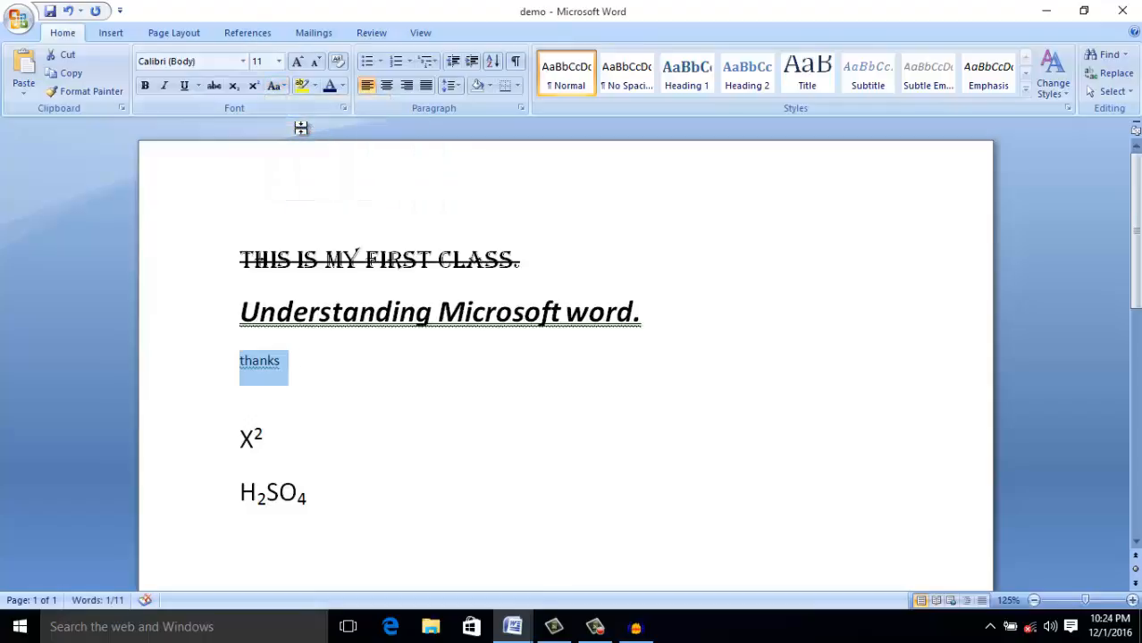
{"action": "left_click", "coordinate": [300, 129]}
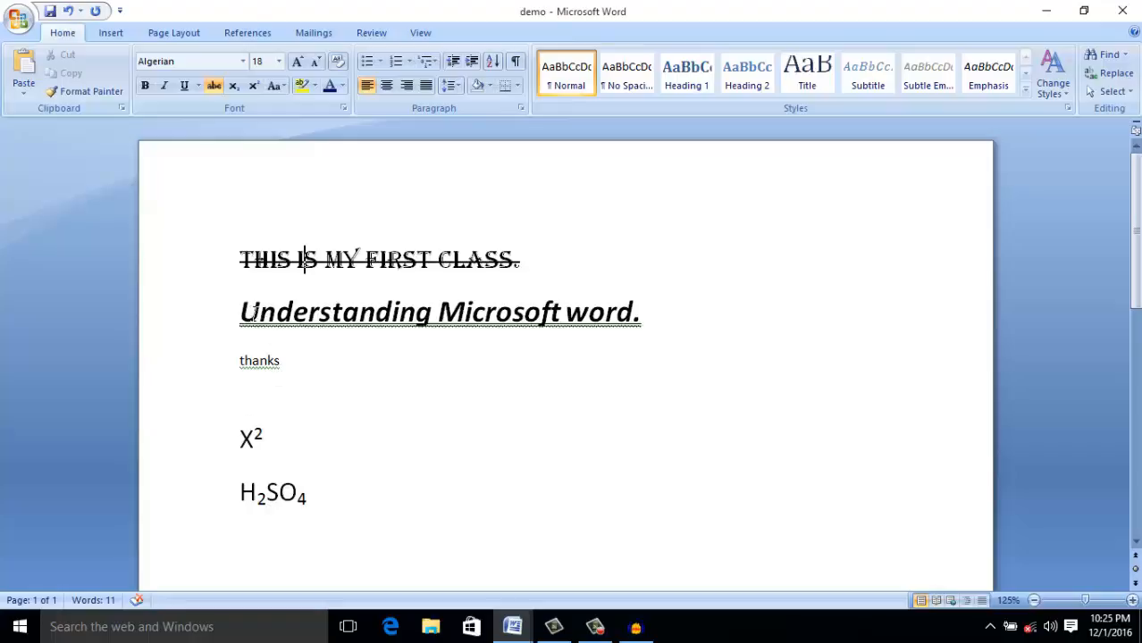
Apply Sentence case to the word "thanks" below the "Understanding Microsoft word." line
{"action": "left_click", "coordinate": [239, 360]}
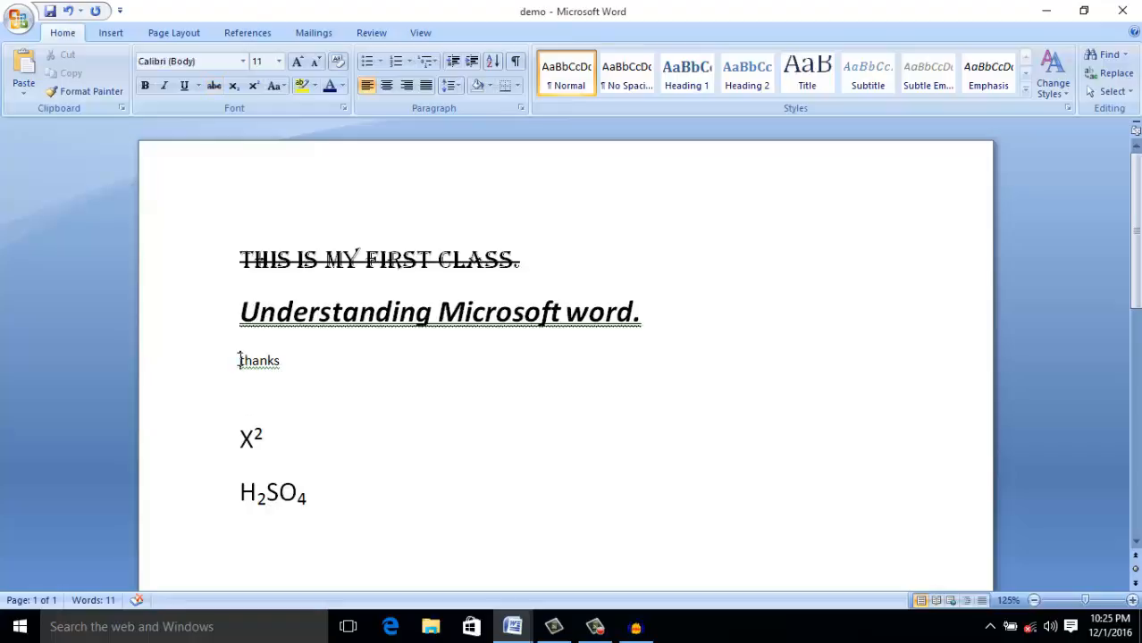
{"action": "left_click_drag", "start_coordinate": [240, 360], "coordinate": [286, 367]}
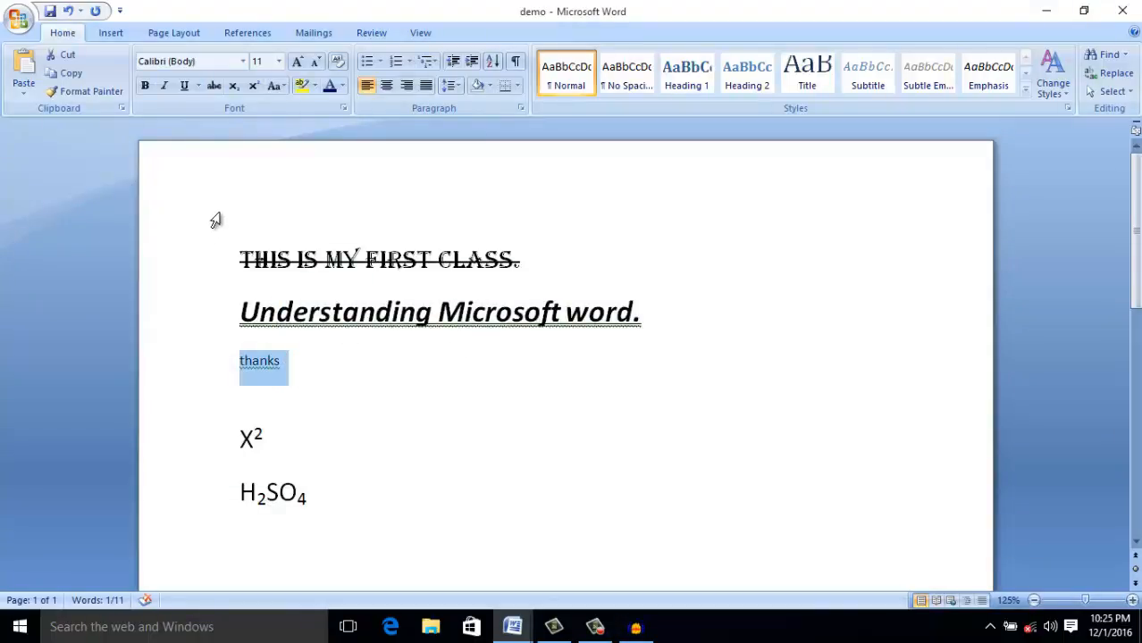
{"action": "left_click", "coordinate": [286, 86]}
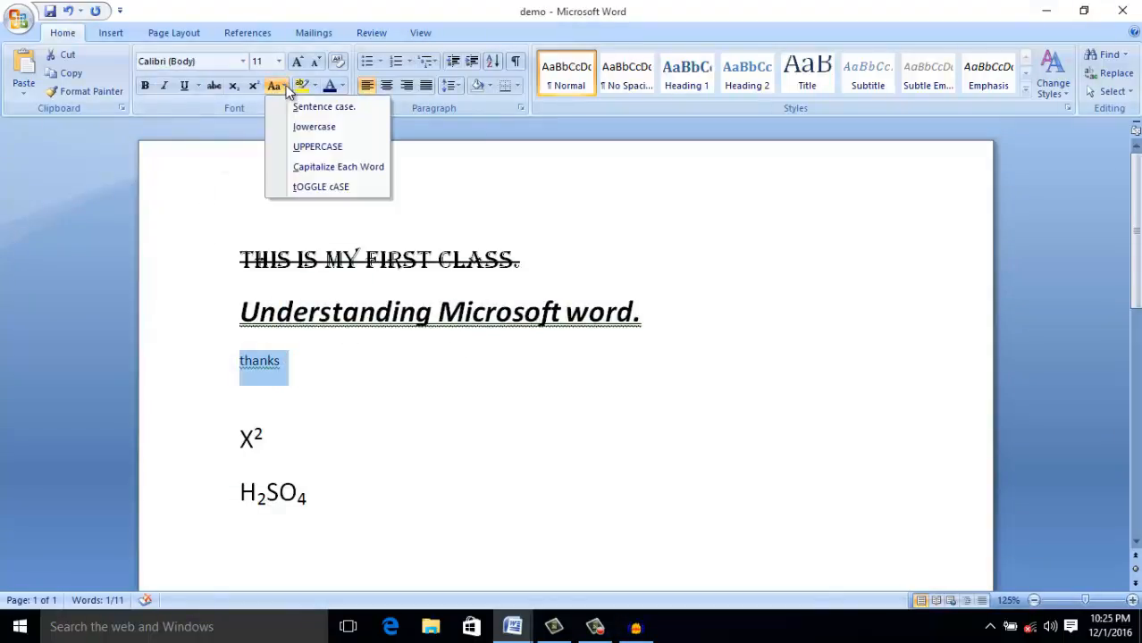
{"action": "left_click", "coordinate": [296, 108]}
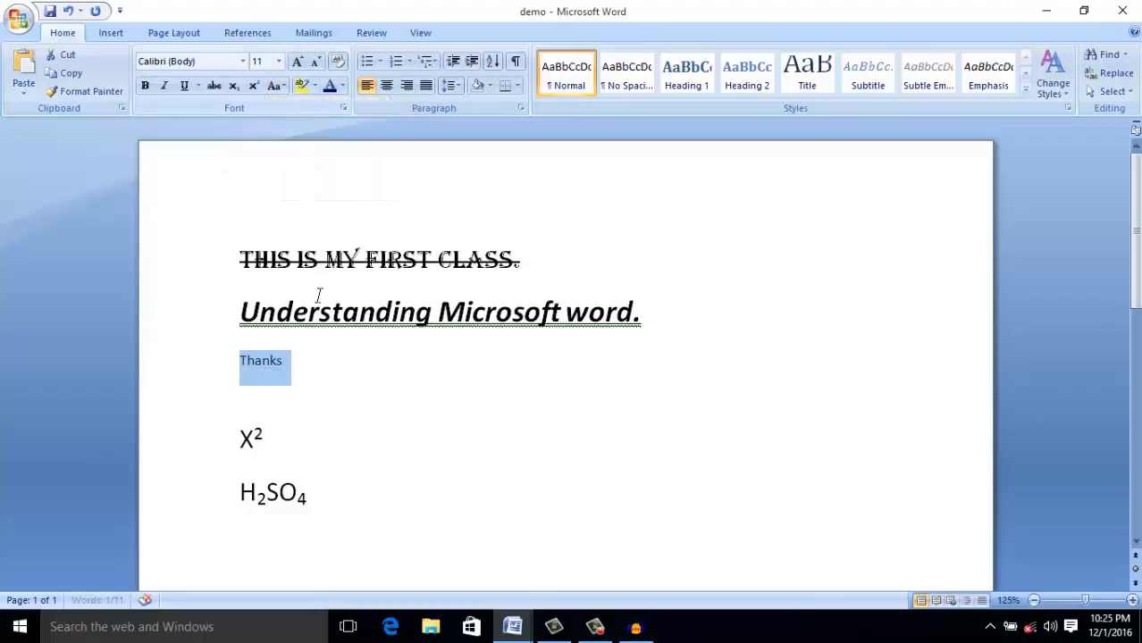
Consult the MS_WORD topic list and remove the strikethrough from the "THIS IS MY FIRST CLASS." line in the demo document
{"action": "left_click", "coordinate": [356, 363]}
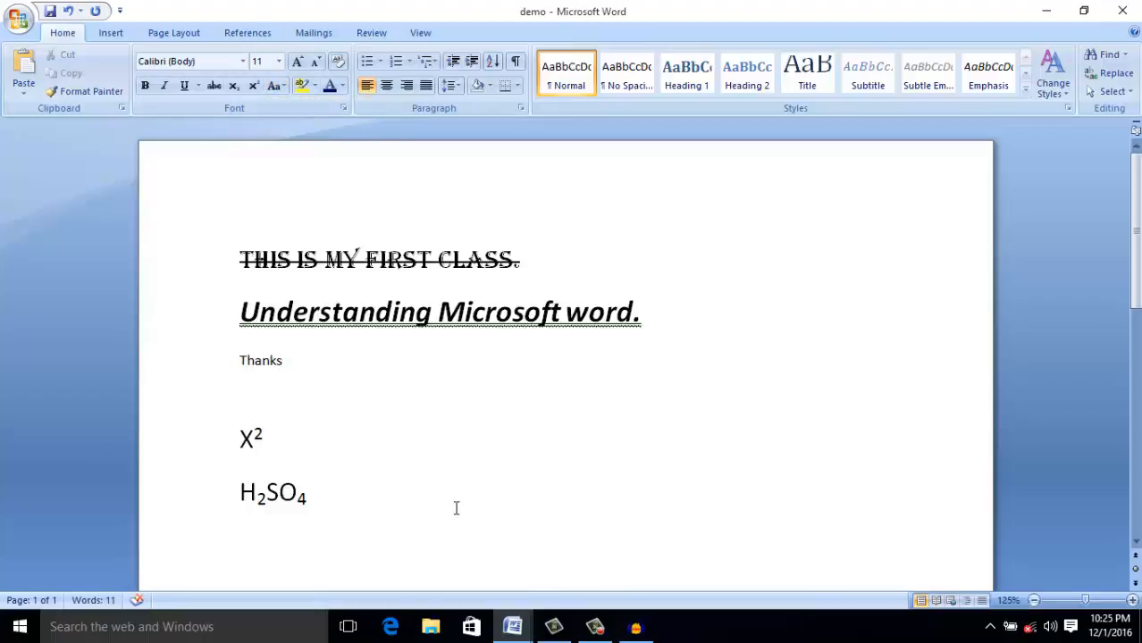
{"action": "left_click", "coordinate": [508, 628]}
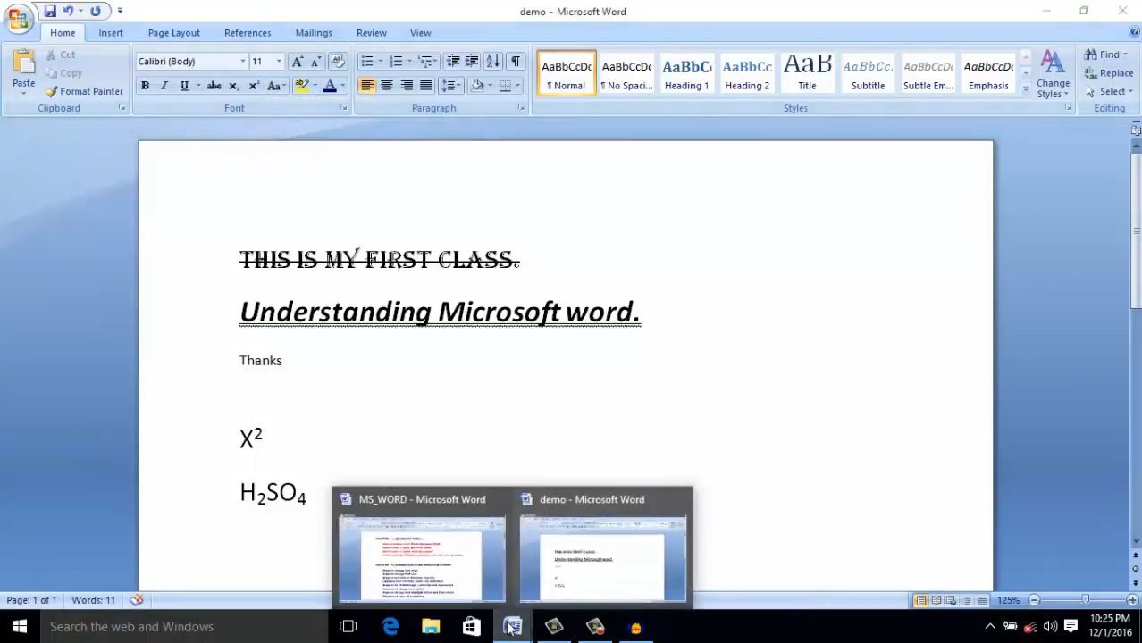
{"action": "left_click", "coordinate": [428, 566]}
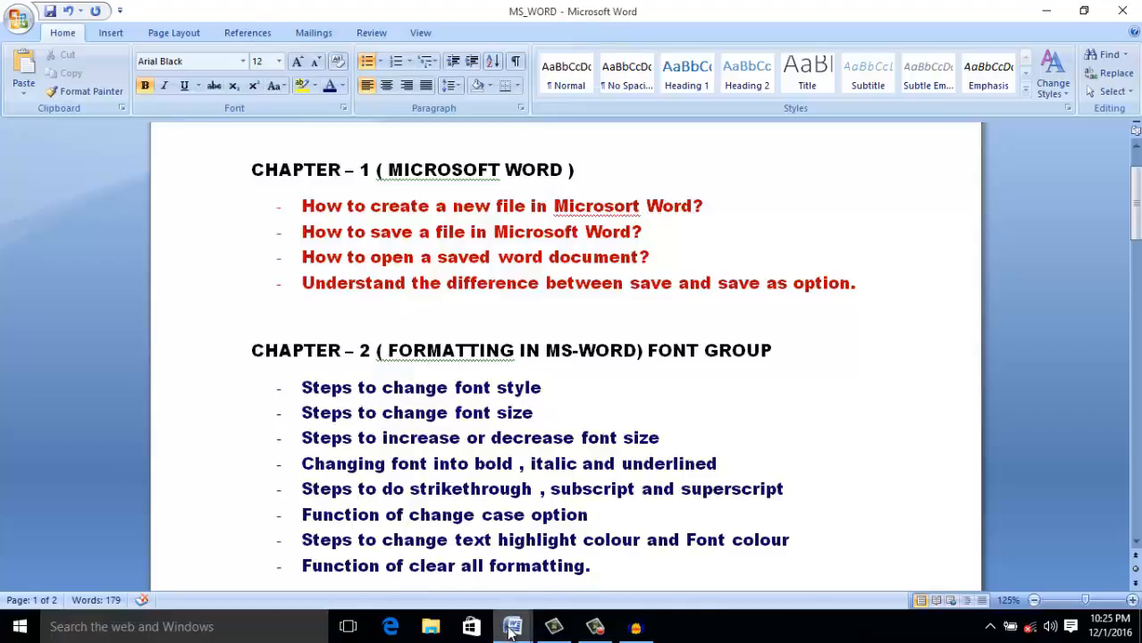
{"action": "mouse_move", "coordinate": [512, 630]}
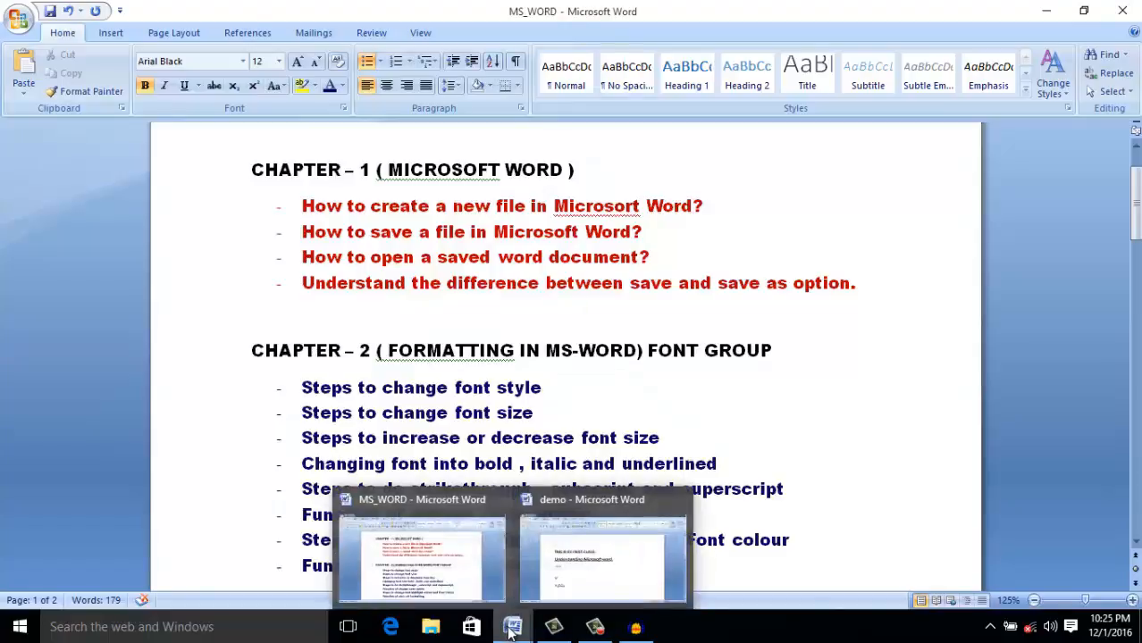
{"action": "left_click", "coordinate": [568, 574]}
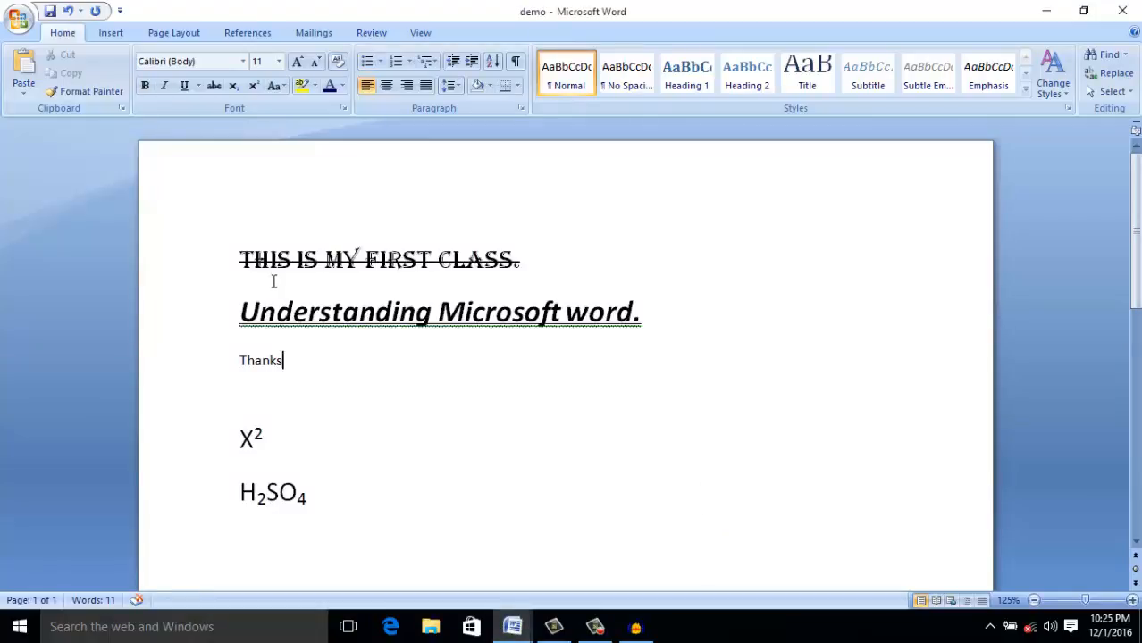
{"action": "left_click", "coordinate": [239, 260]}
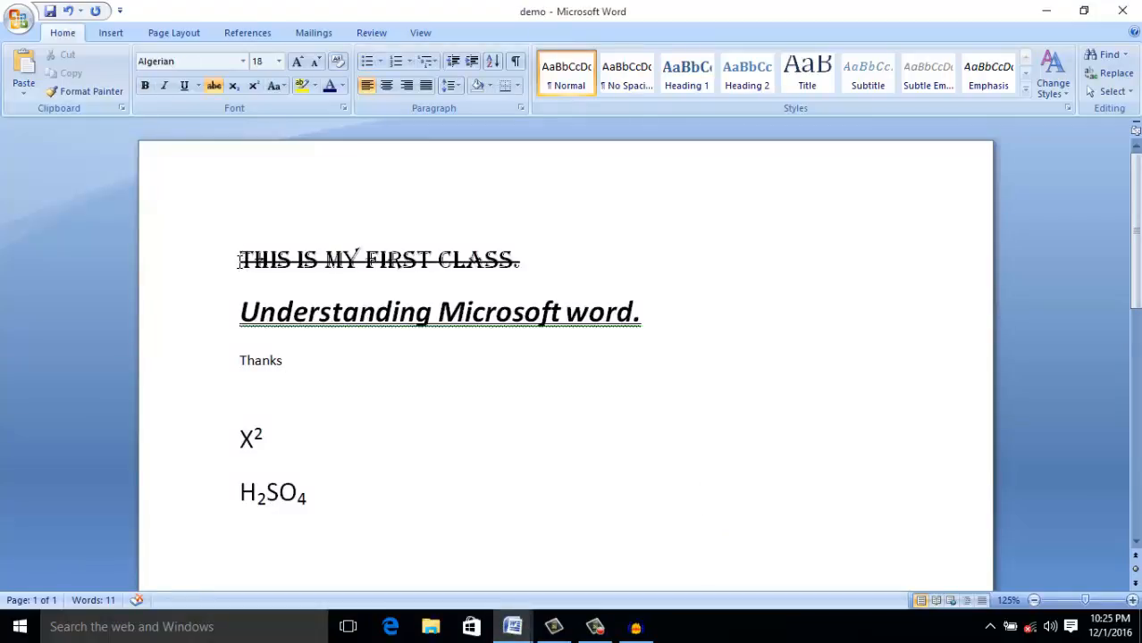
{"action": "left_click_drag", "start_coordinate": [239, 259], "coordinate": [369, 237]}
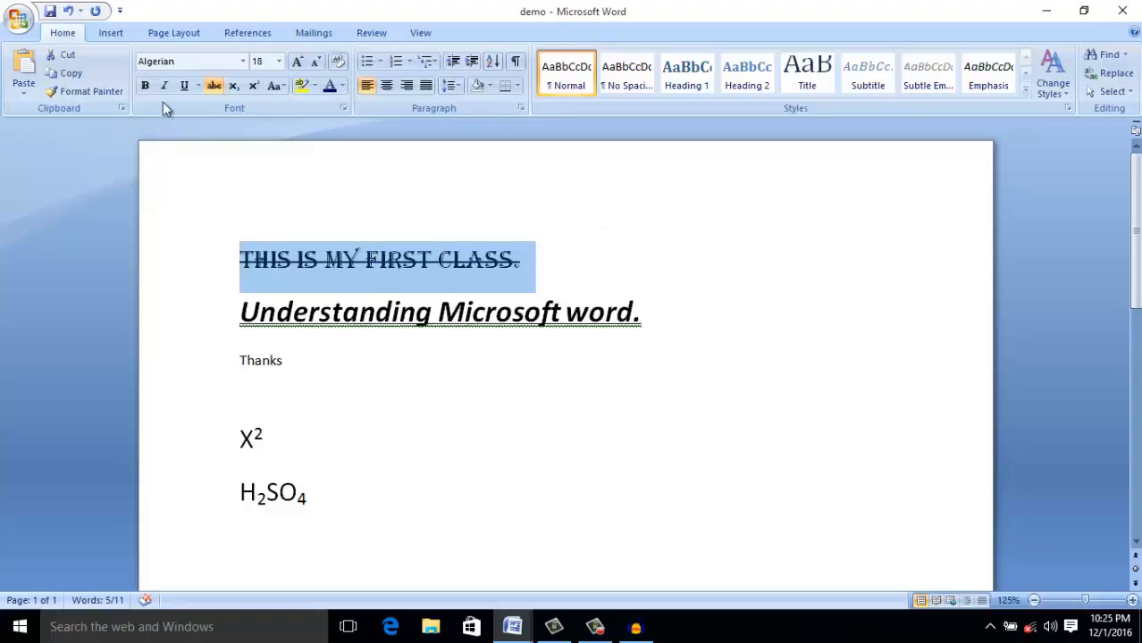
{"action": "left_click", "coordinate": [212, 84]}
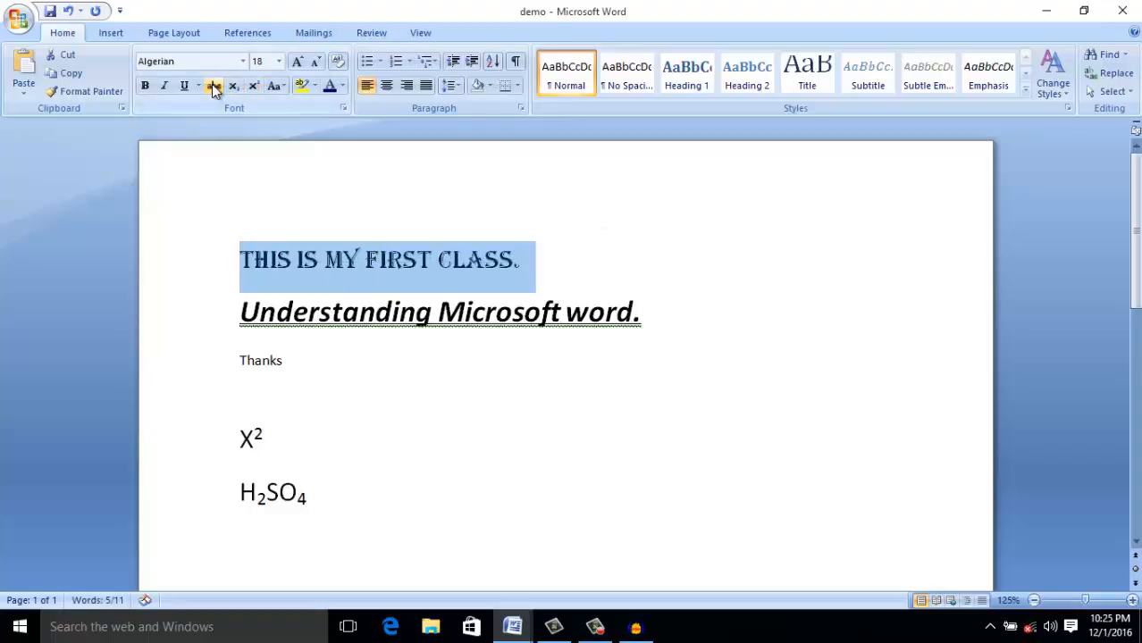
Highlight the "THIS IS MY FIRST CLASS." line in yellow and set its font colour to dark red
{"action": "left_click", "coordinate": [313, 85]}
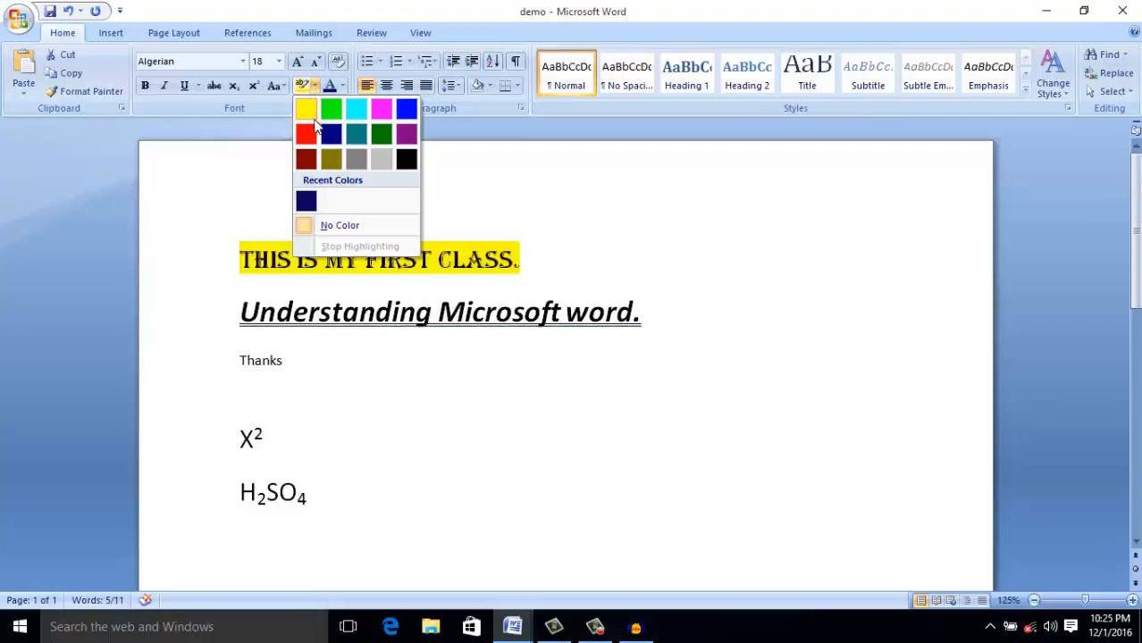
{"action": "left_click", "coordinate": [307, 110]}
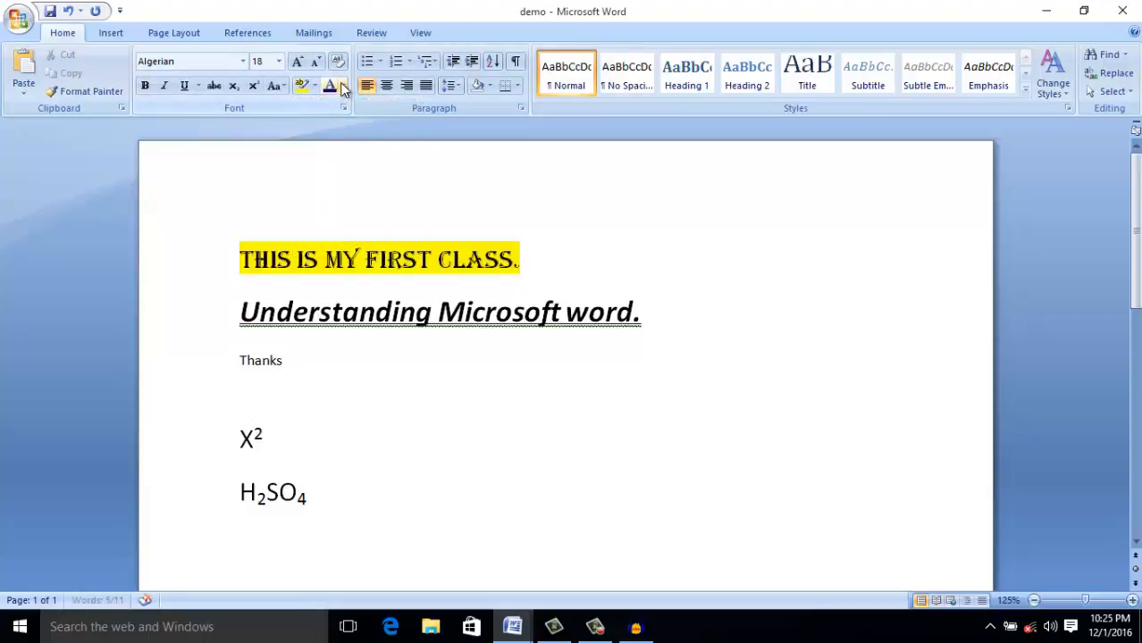
{"action": "left_click", "coordinate": [342, 85]}
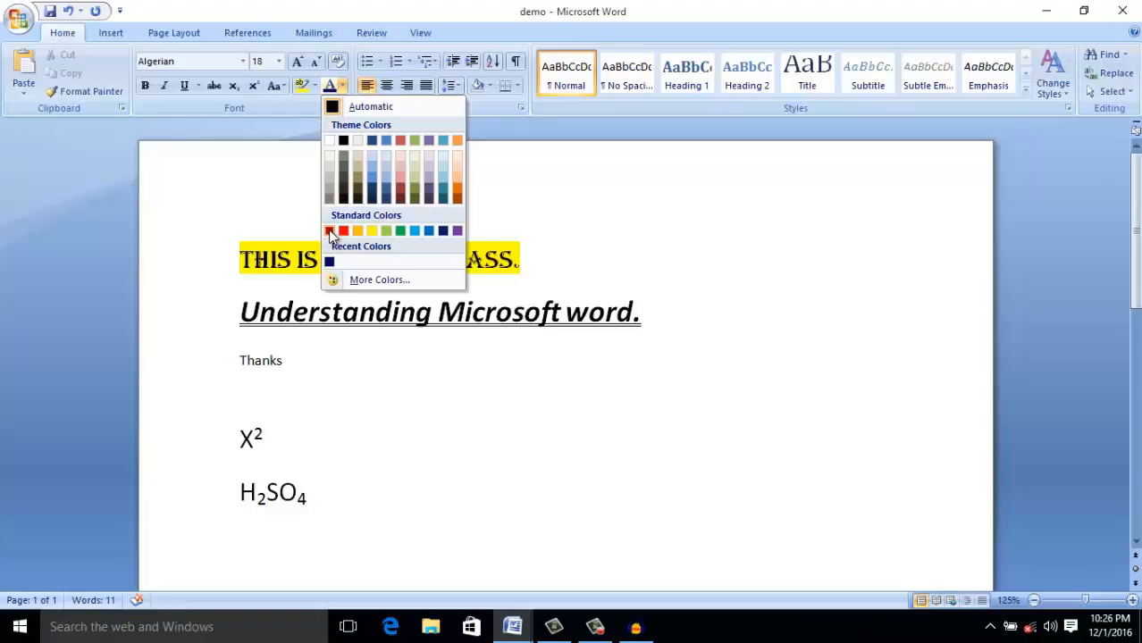
{"action": "left_click", "coordinate": [329, 233]}
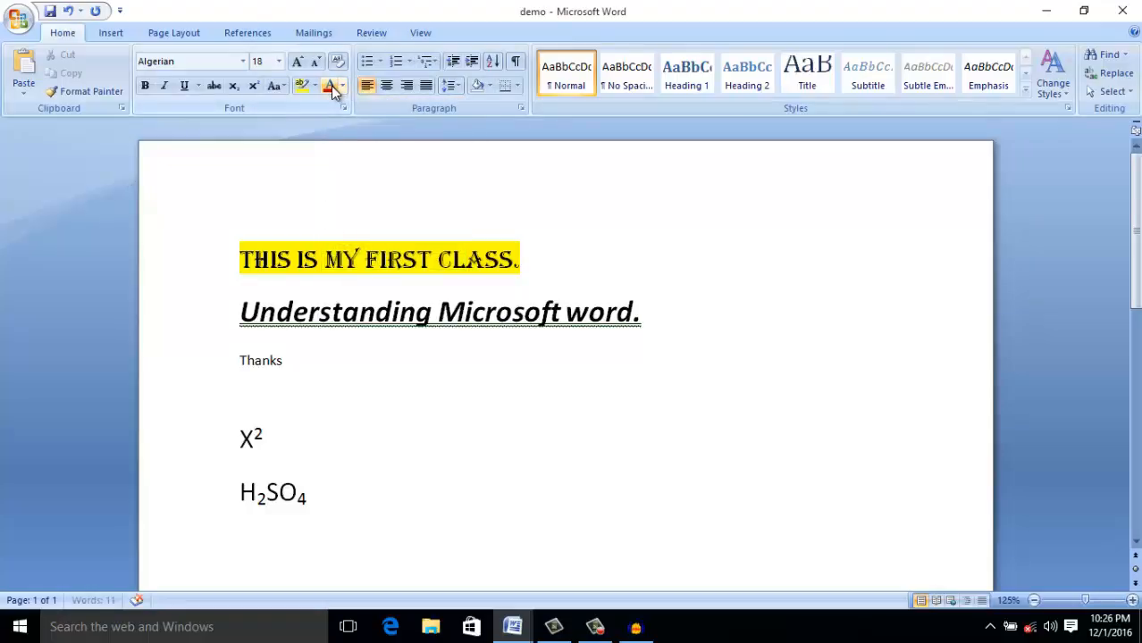
{"action": "left_click", "coordinate": [242, 259]}
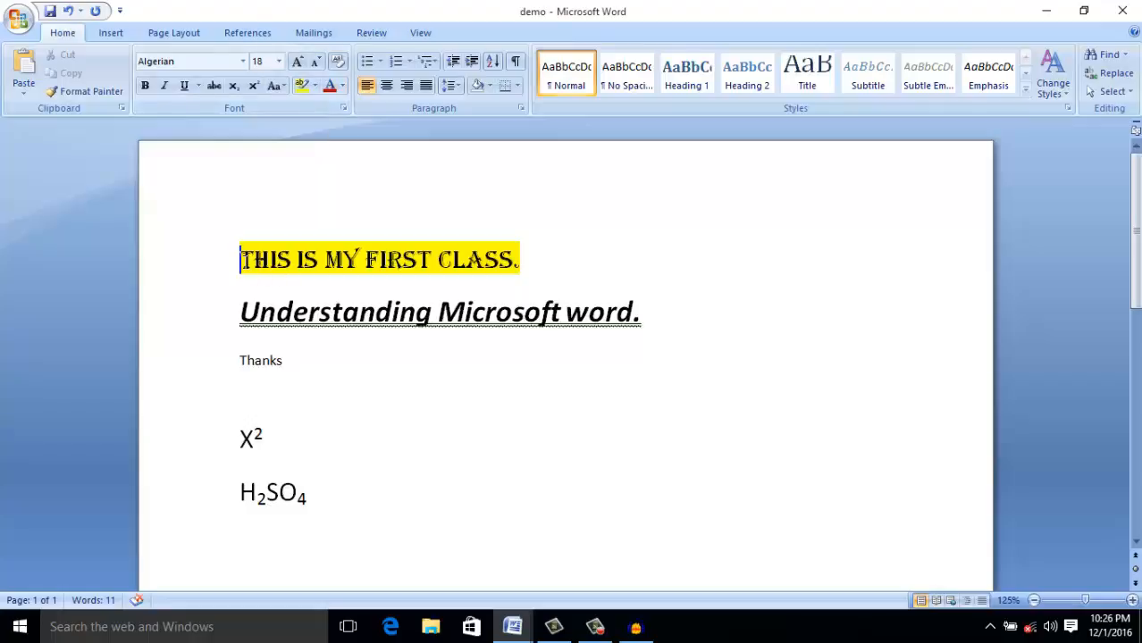
{"action": "left_click_drag", "start_coordinate": [243, 259], "coordinate": [533, 247]}
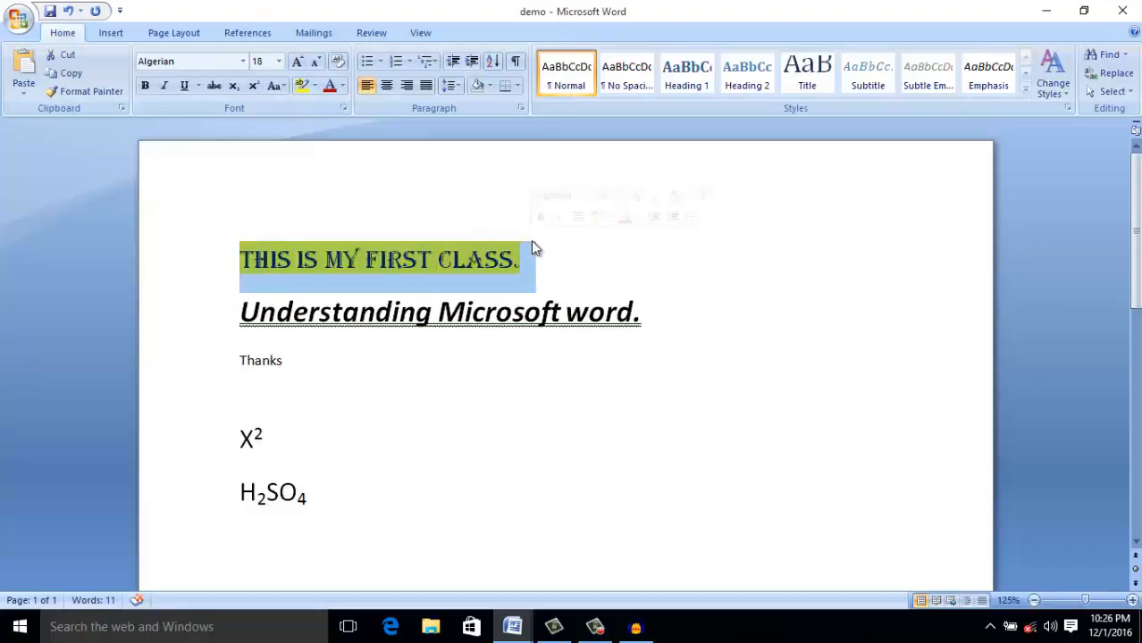
{"action": "left_click", "coordinate": [329, 87]}
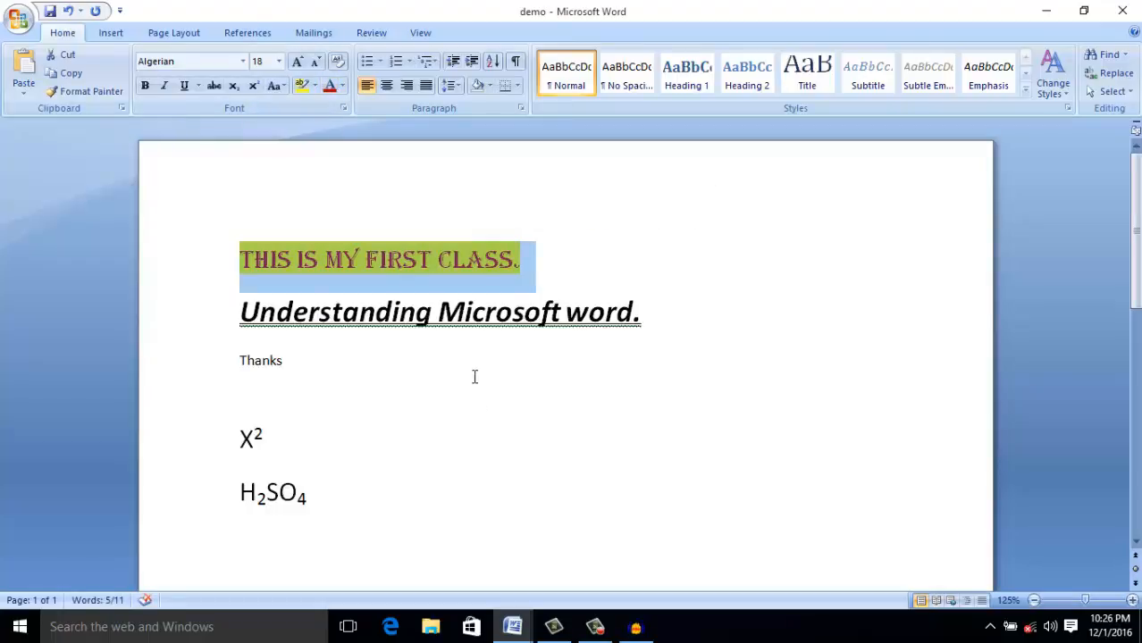
{"action": "left_click", "coordinate": [464, 334]}
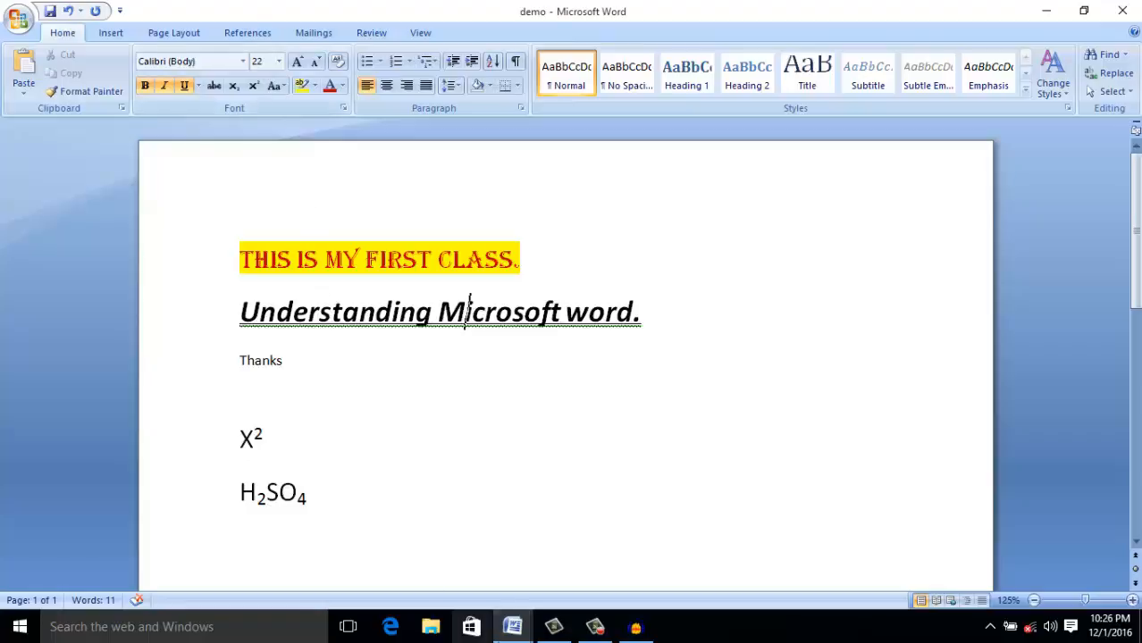
Consult the MS_WORD topic list and clear the formatting of the "Understanding Microsoft word." and "THIS IS MY FIRST CLASS." lines in the demo document
{"action": "mouse_move", "coordinate": [515, 628]}
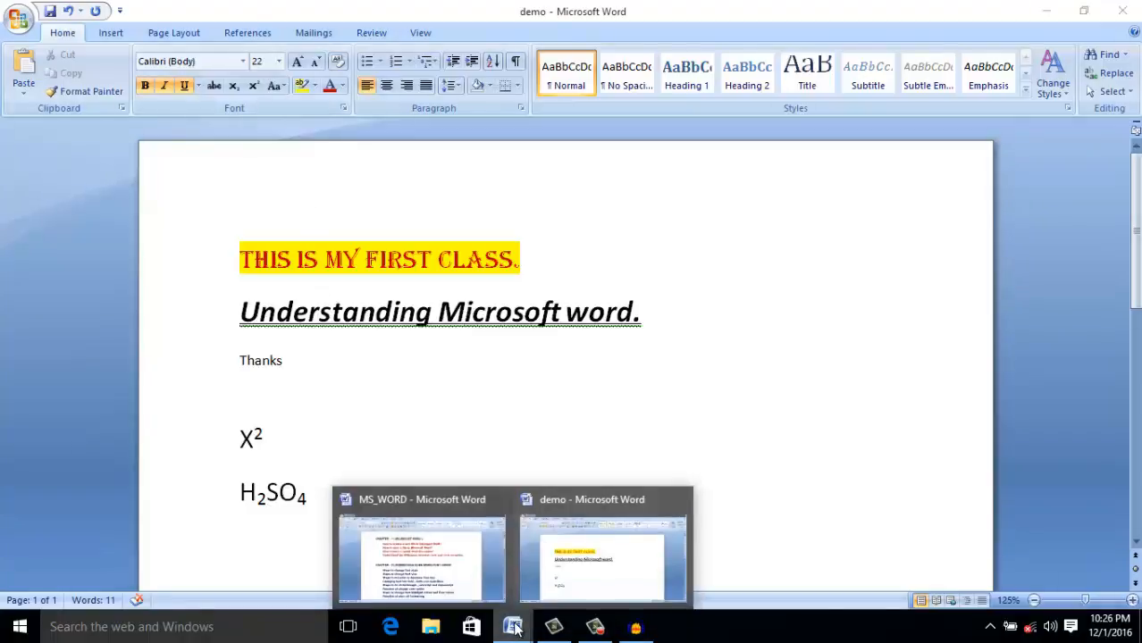
{"action": "left_click", "coordinate": [428, 563]}
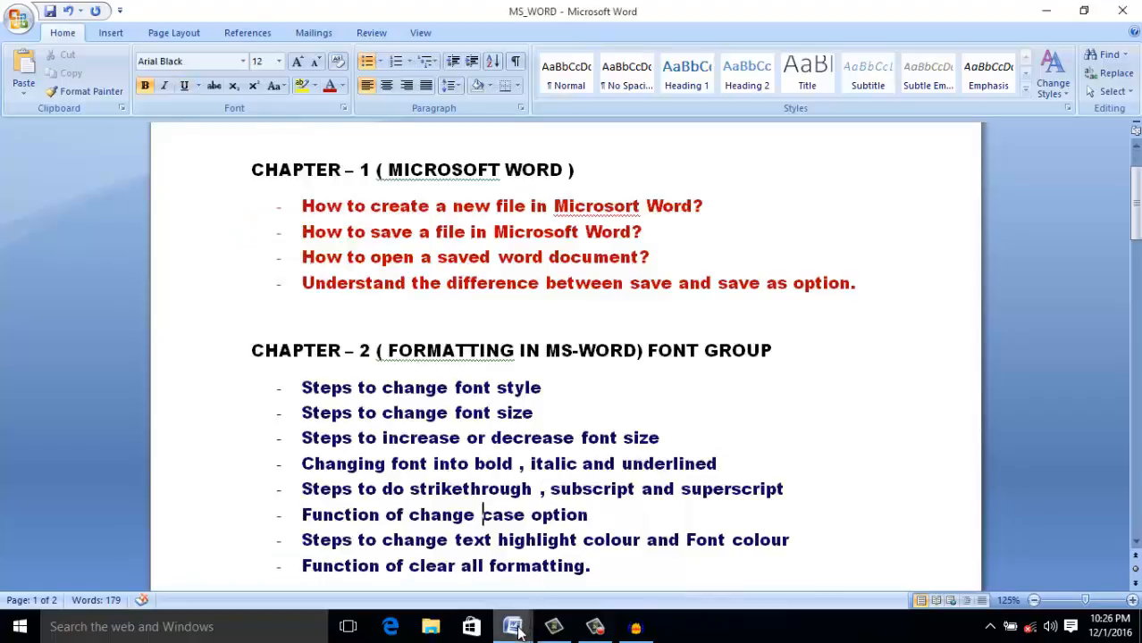
{"action": "mouse_move", "coordinate": [518, 633]}
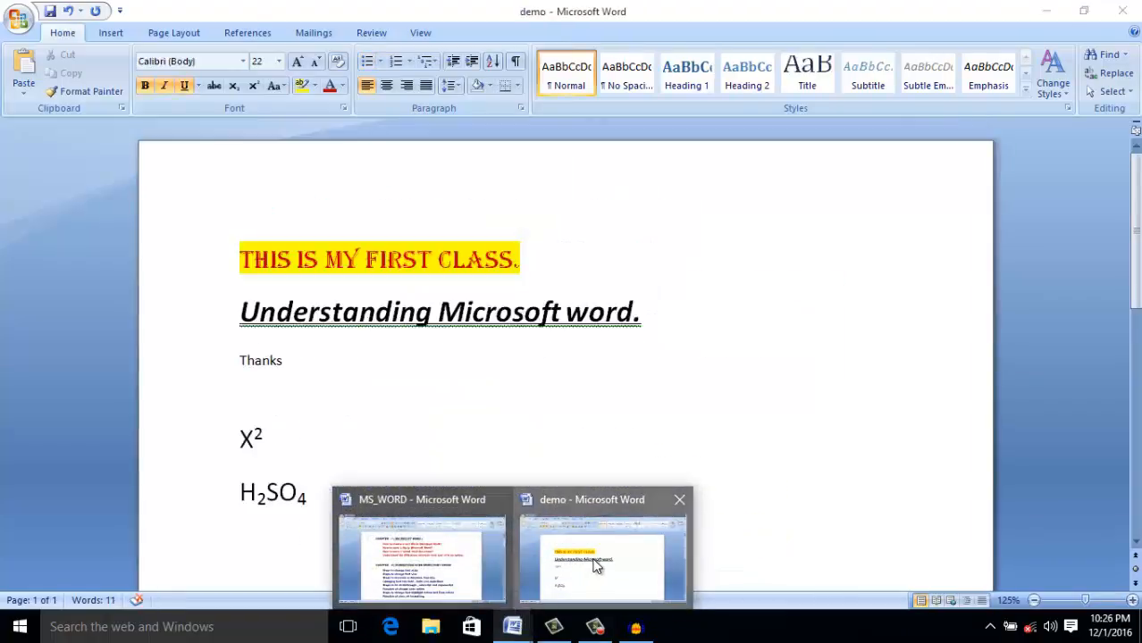
{"action": "left_click", "coordinate": [596, 559]}
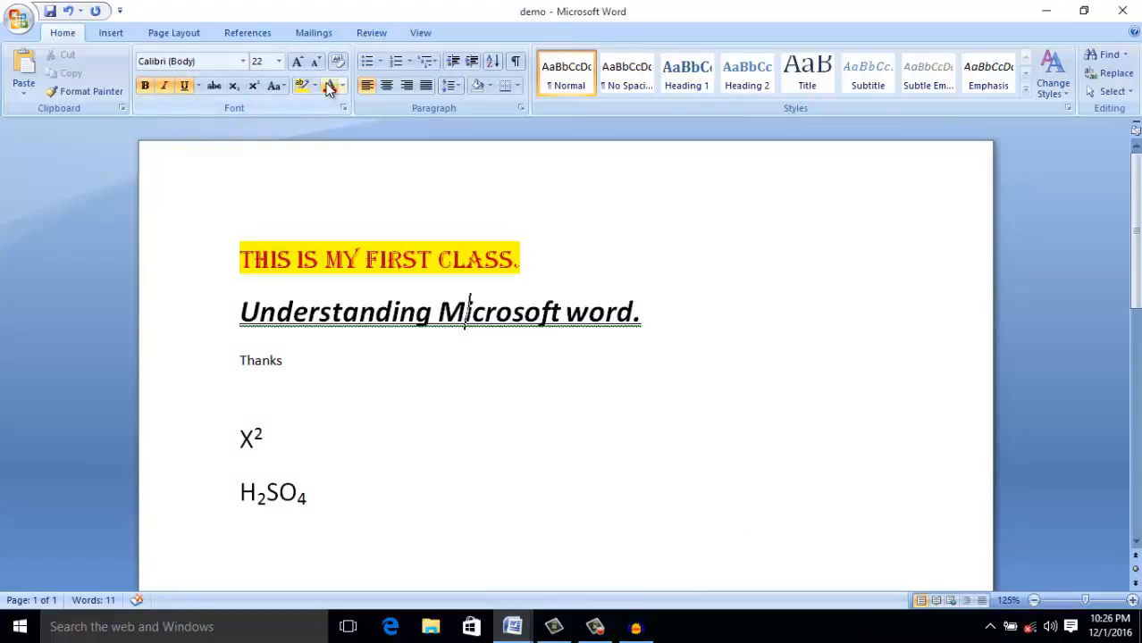
{"action": "left_click", "coordinate": [341, 61]}
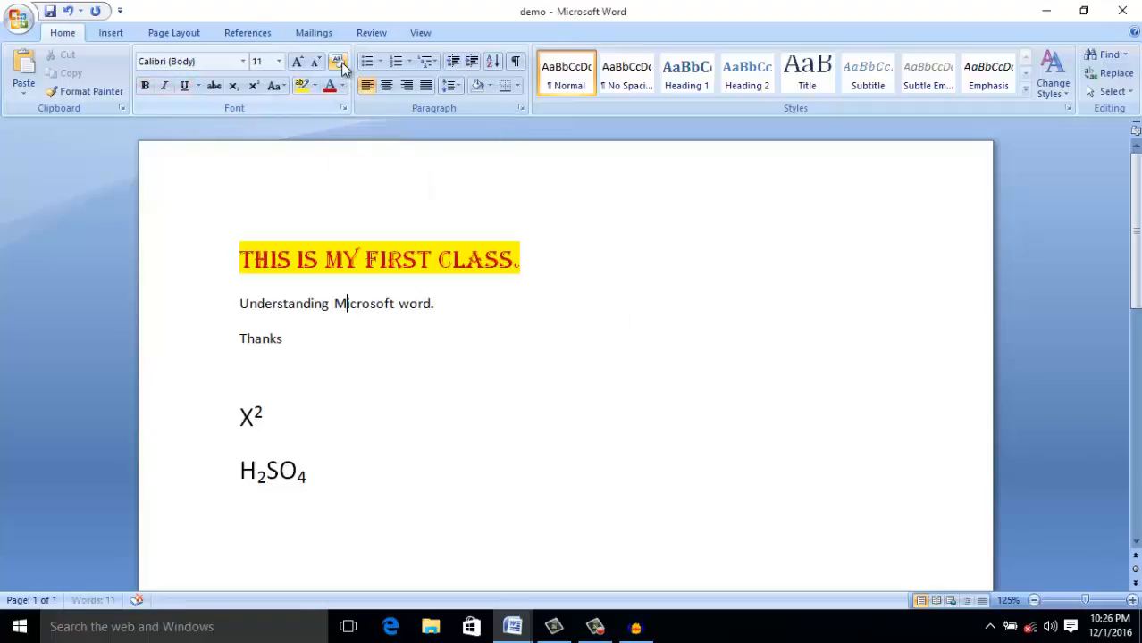
{"action": "left_click", "coordinate": [327, 258]}
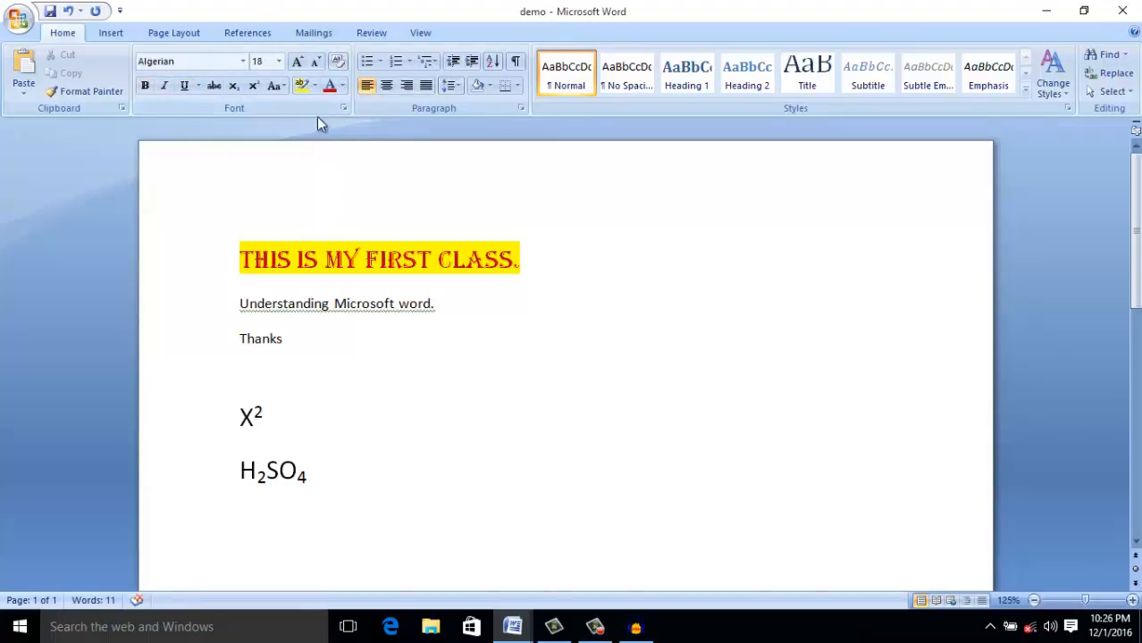
{"action": "left_click", "coordinate": [338, 63]}
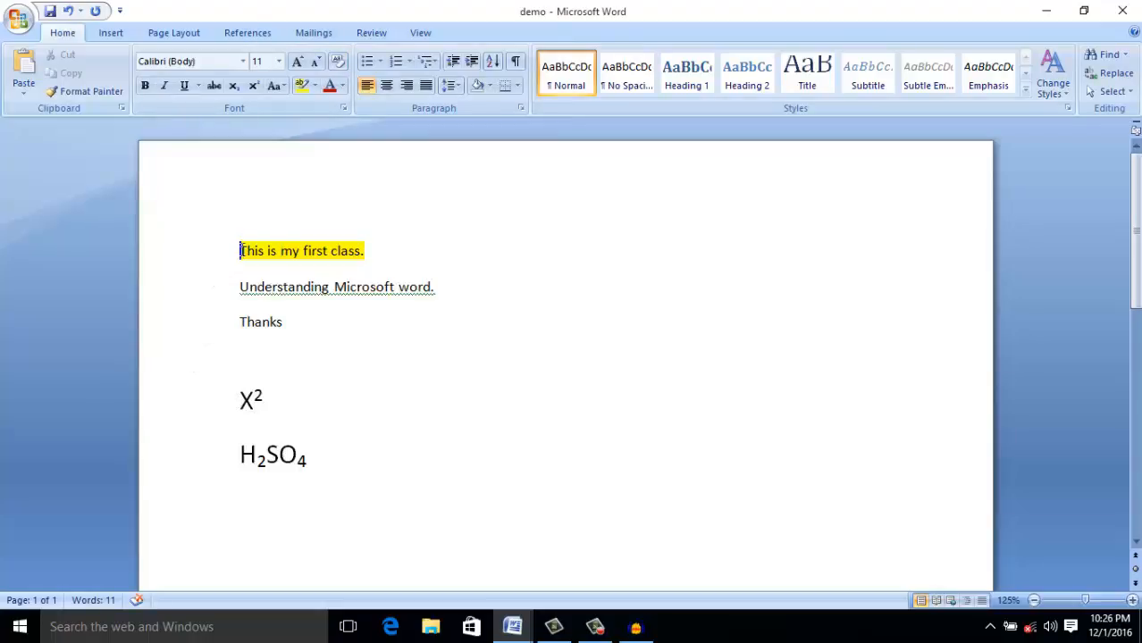
Clear the formatting of all the document's text, including the X² and H₂SO₄ lines, and deselect it
{"action": "left_click_drag", "start_coordinate": [239, 250], "coordinate": [327, 473]}
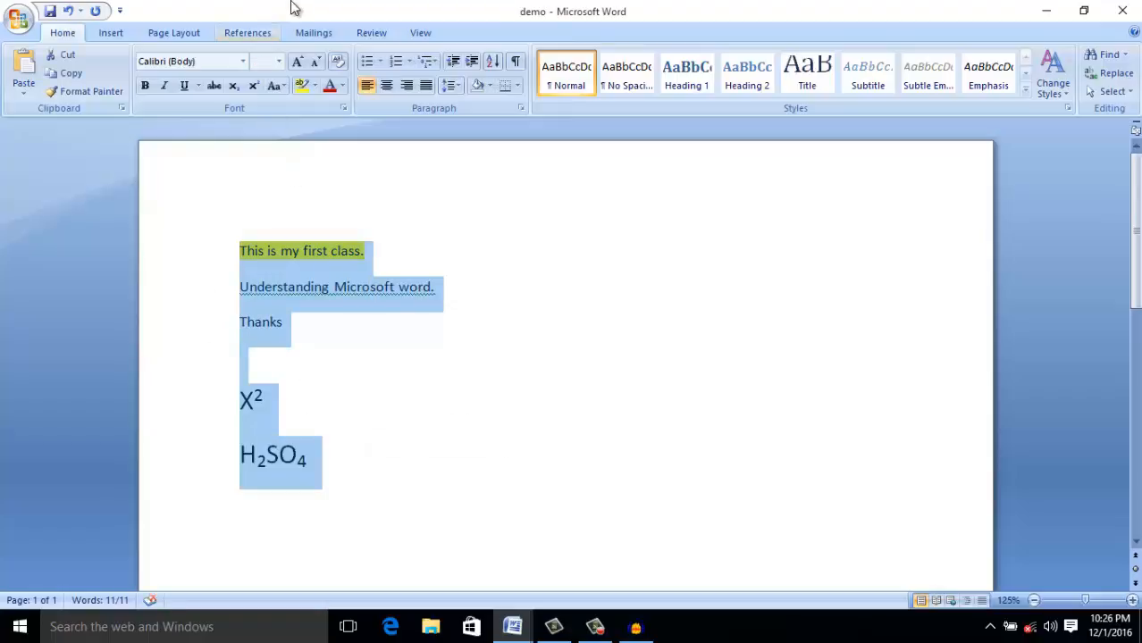
{"action": "left_click", "coordinate": [338, 66]}
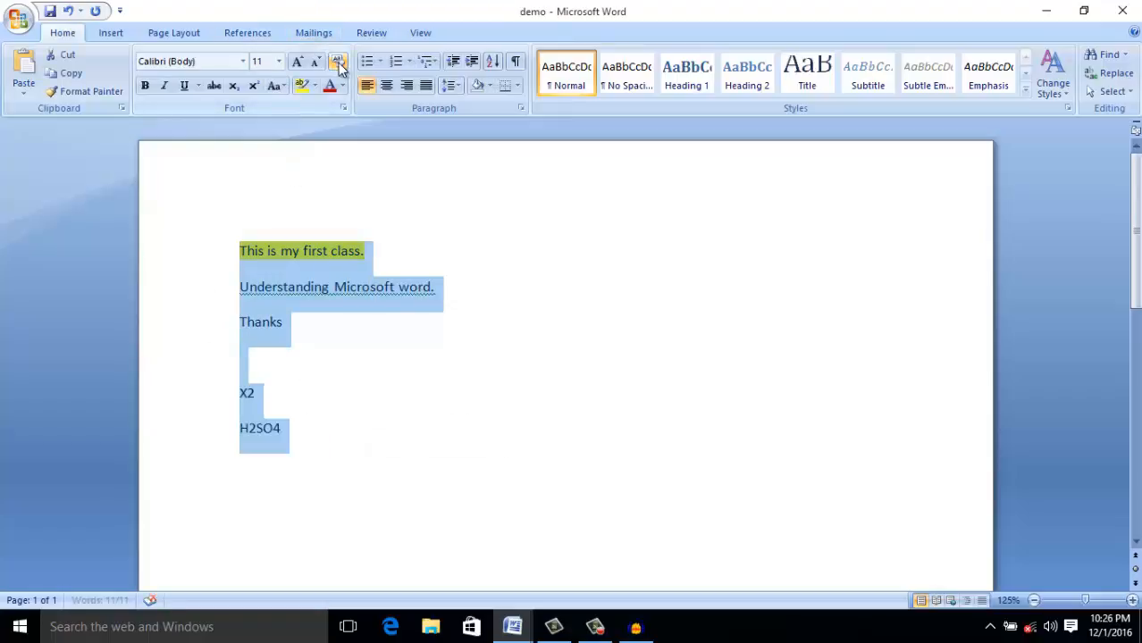
{"action": "left_click", "coordinate": [417, 295]}
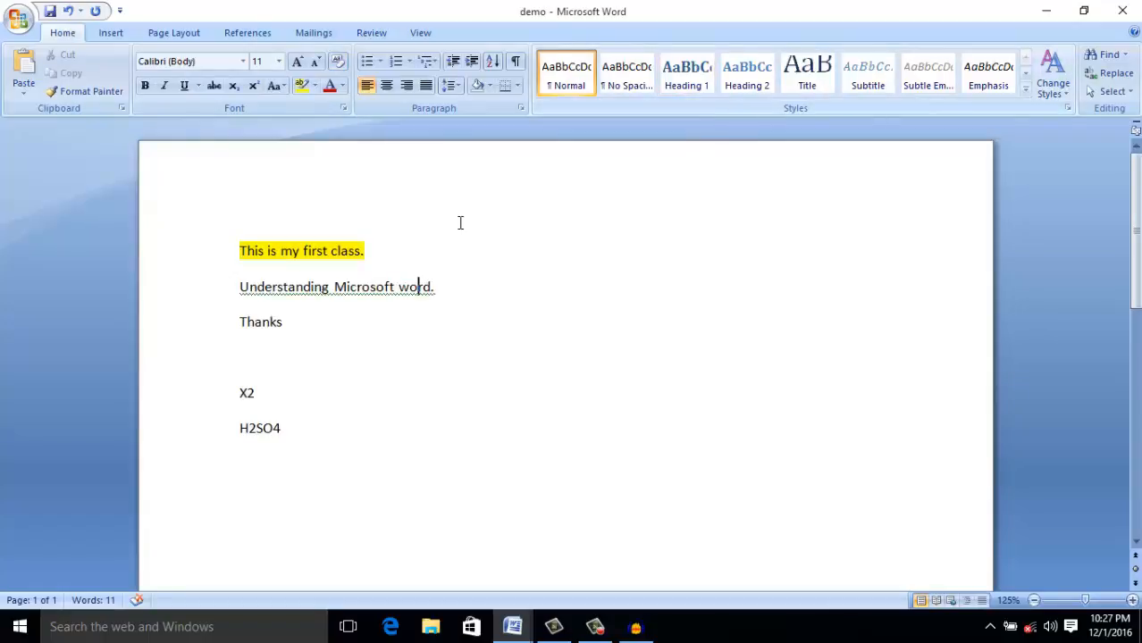
Minimize both open Word documents to show the desktop
{"action": "scroll", "coordinate": [301, 168], "scroll_direction": "up", "scroll_amount": 1}
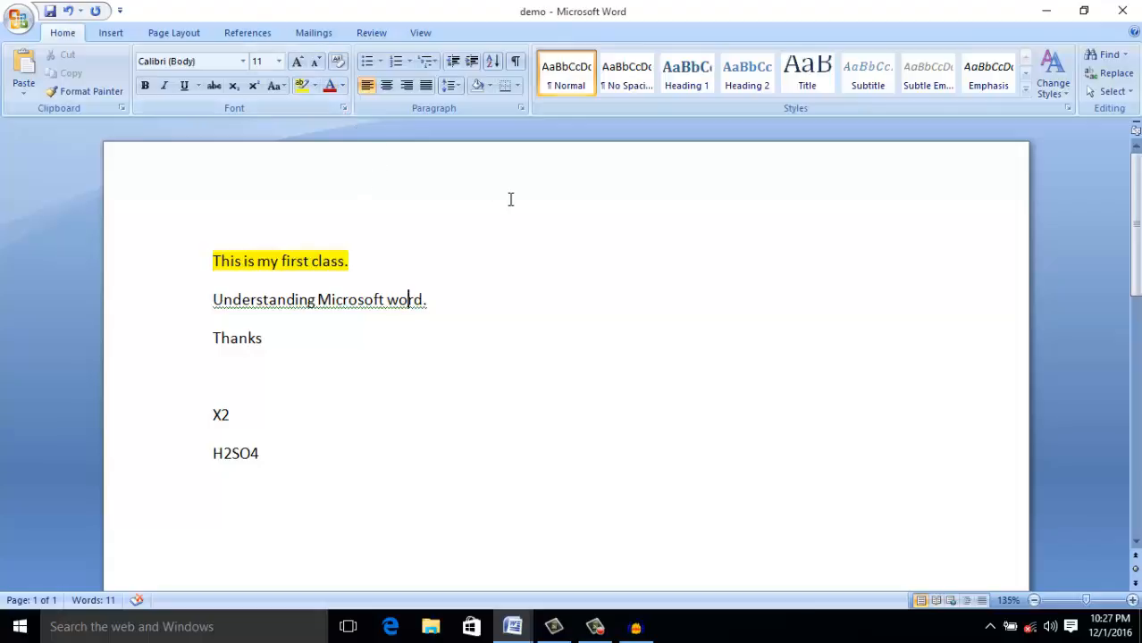
{"action": "left_click", "coordinate": [1048, 12]}
{"action": "left_click", "coordinate": [1048, 12]}
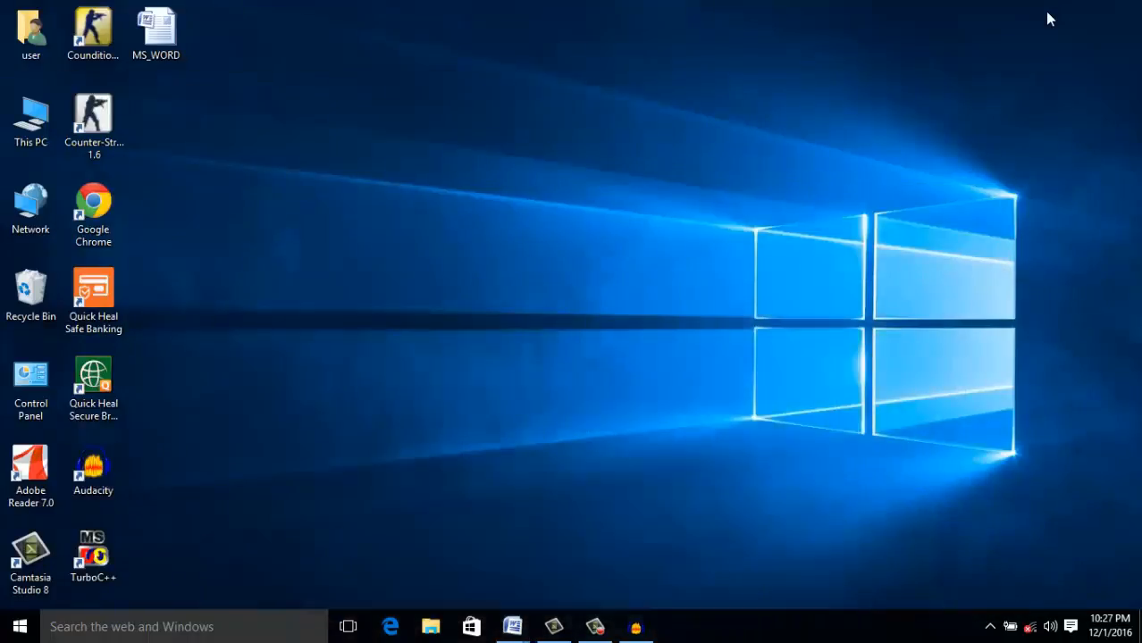